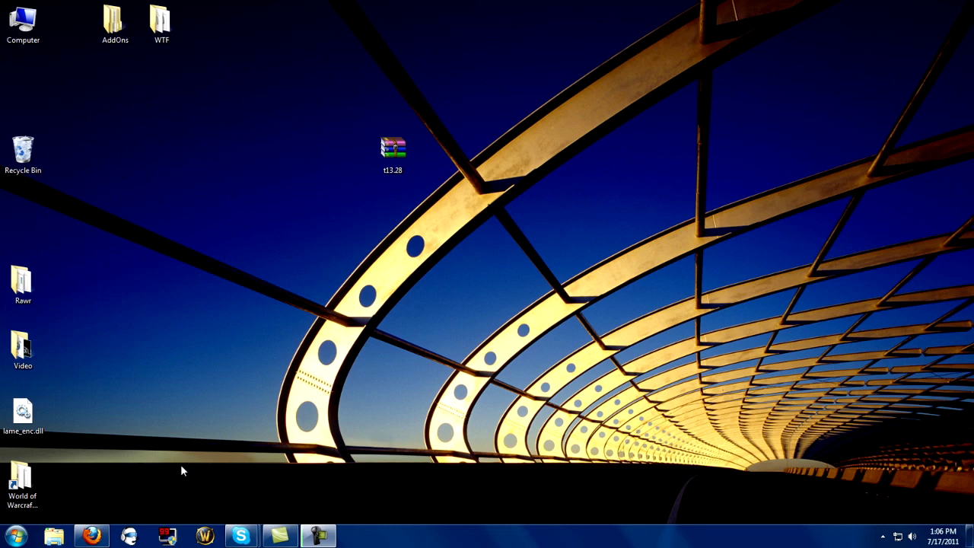
- Restore Firefox and close the GitHub downloads tab, leaving only the Tukui blog
left_click(93, 536)
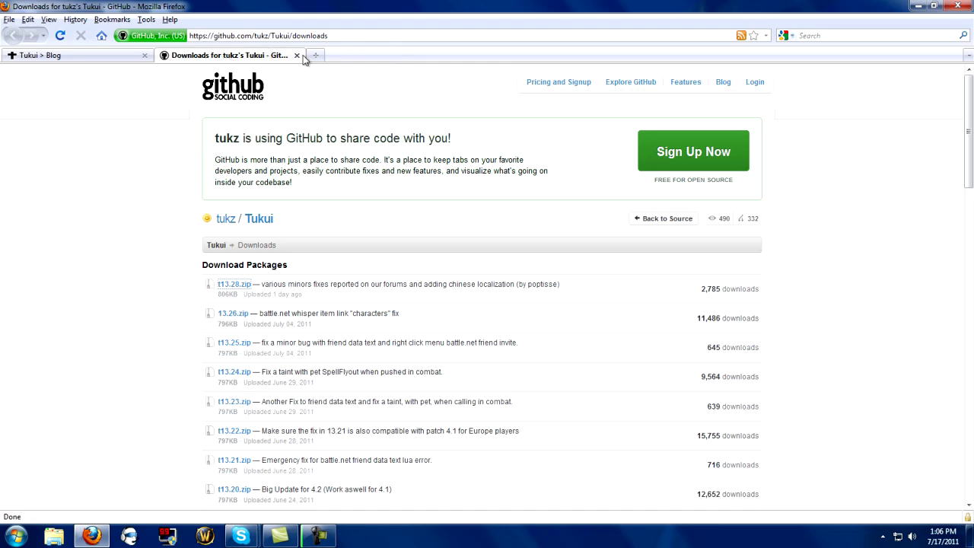
left_click(298, 55)
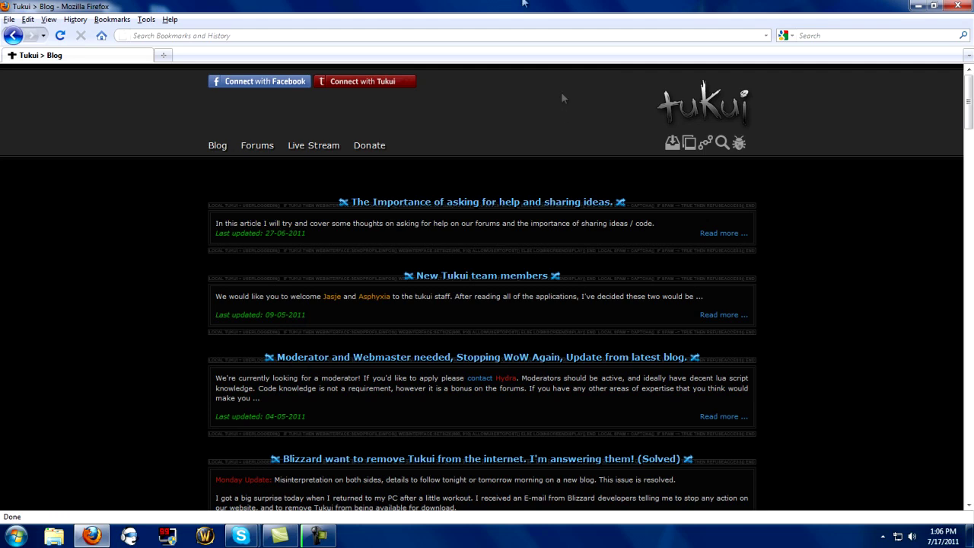
left_click(559, 36)
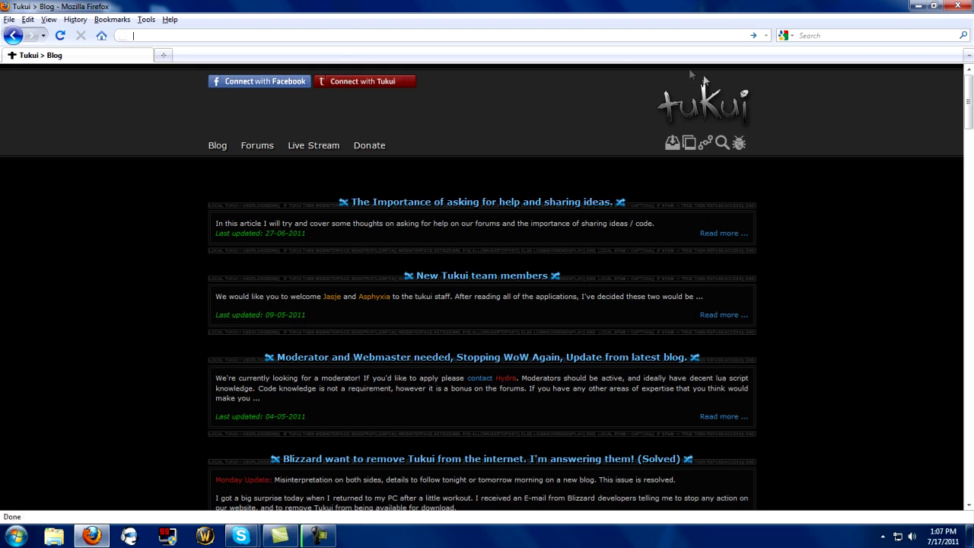
- Download t13.28.zip from Tukui's GitHub downloads page, then minimize Firefox
left_click(670, 146)
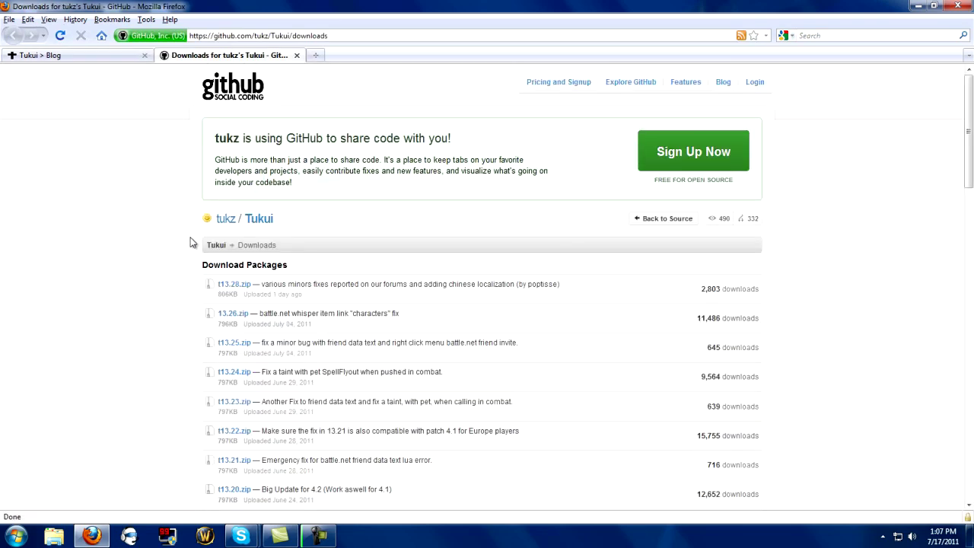
scroll(196, 253, "down", 2)
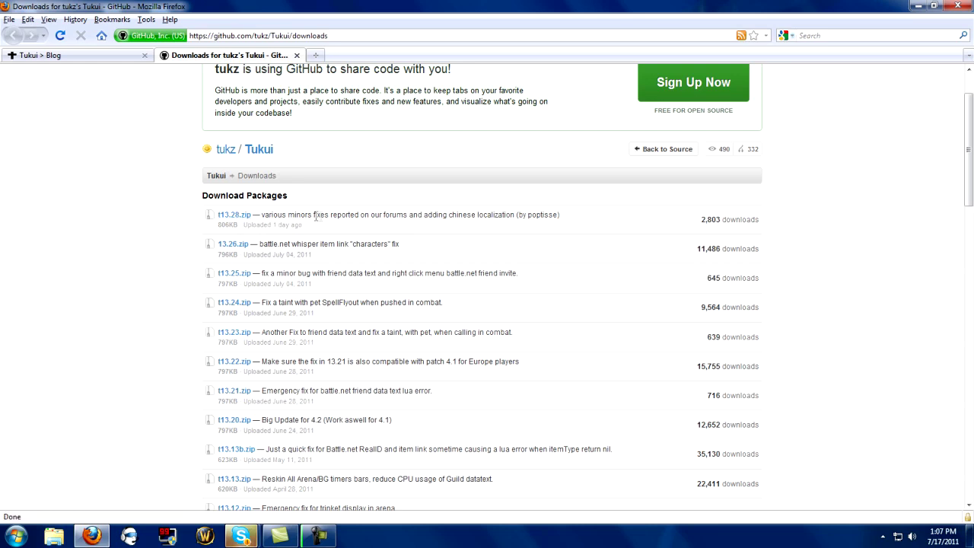
left_click(246, 220)
left_click(367, 444)
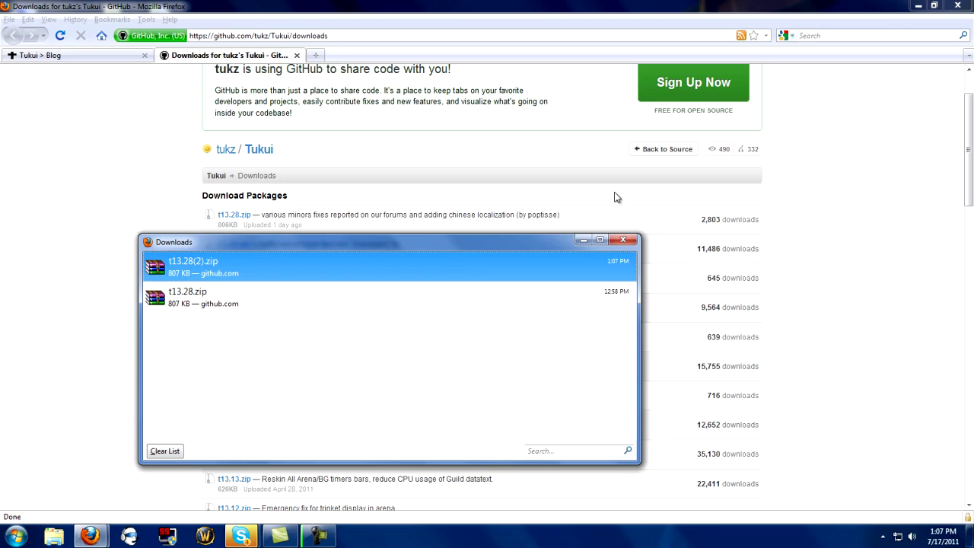
left_click(622, 238)
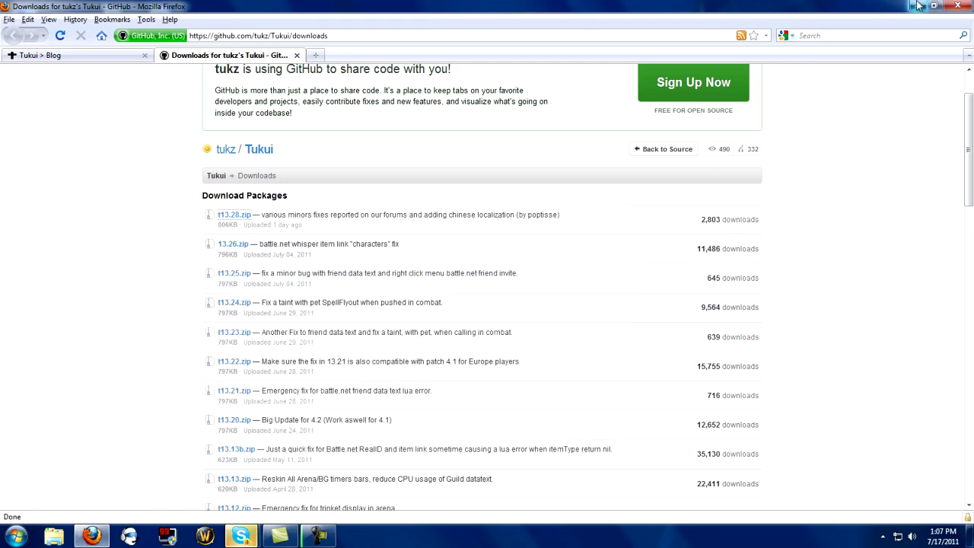
left_click(918, 6)
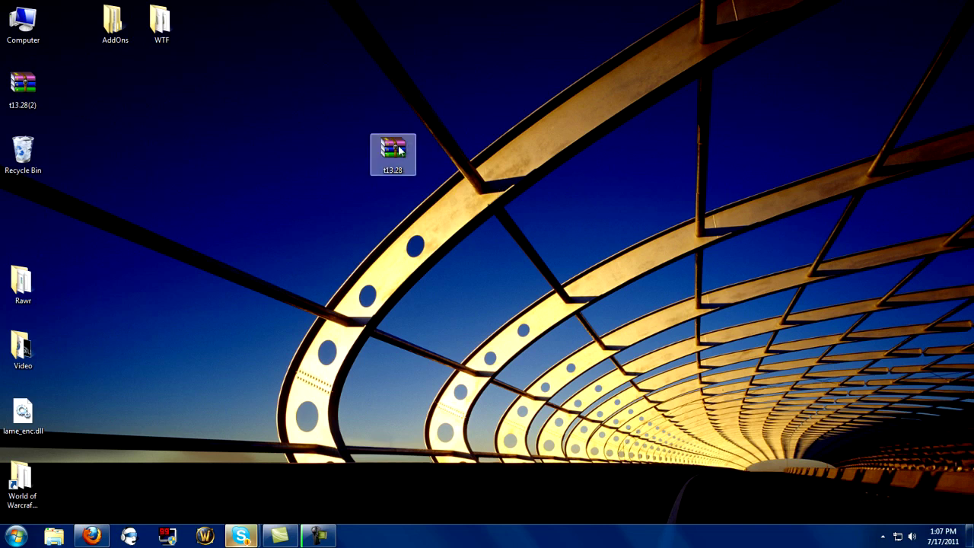
- Drag the old t13.28 archive to the Recycle Bin and place t13.28(2) mid-desktop
left_click_drag(384, 156, 33, 156)
left_click_drag(23, 86, 493, 67)
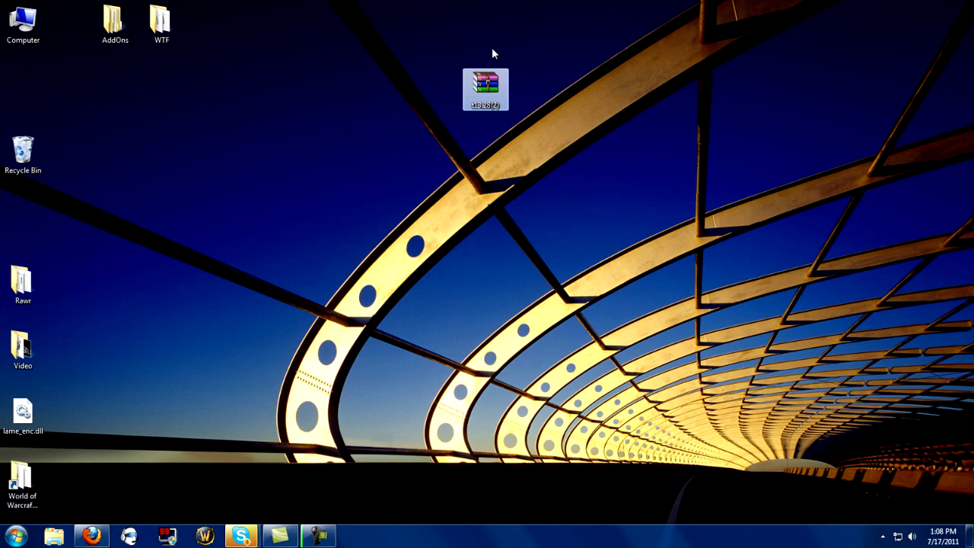
left_click_drag(487, 90, 478, 218)
- Open t13.28(2).zip in WinRAR, dismiss the licence reminder, and select its Tukui folders
double_click(479, 217)
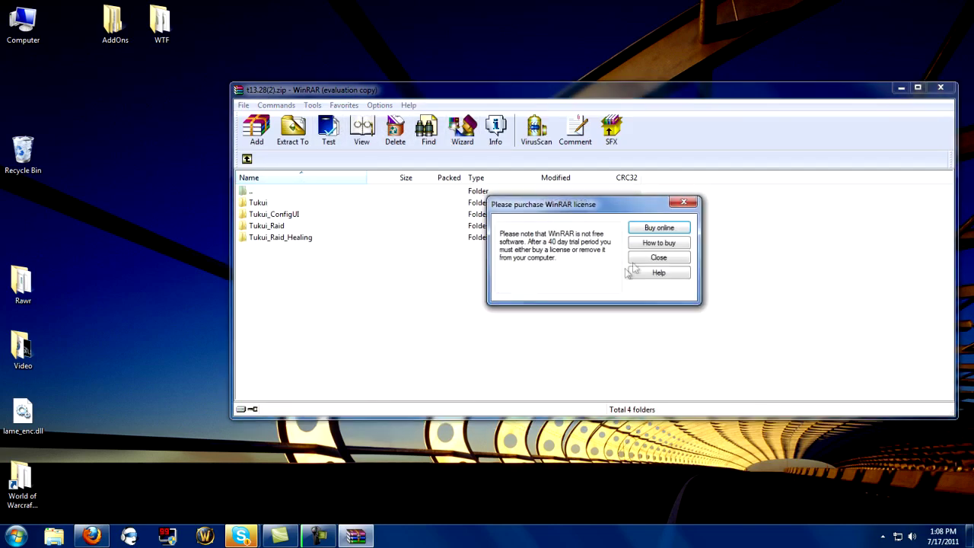
left_click(641, 259)
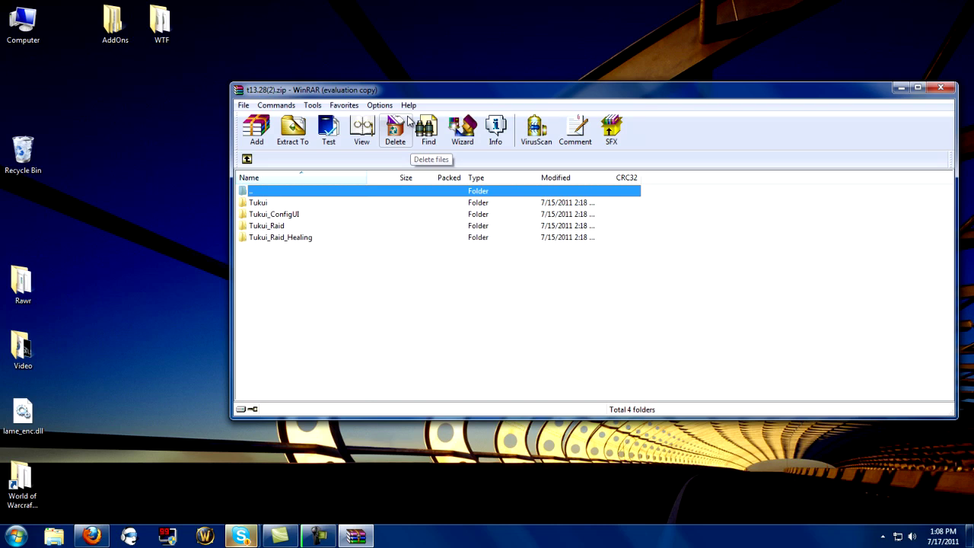
left_click_drag(288, 272, 295, 318)
left_click(285, 191)
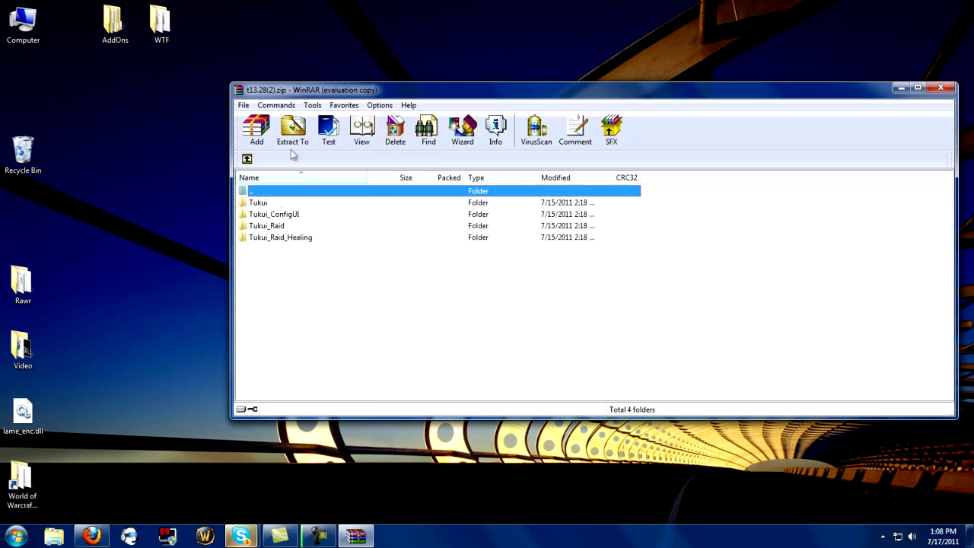
left_click(294, 237)
- Extract Tukui, Tukui_ConfigUI, Tukui_Raid and Tukui_Raid_Healing into World of Warcraft's Interface\AddOns folder
left_click(292, 202, "shift")
left_click(292, 129)
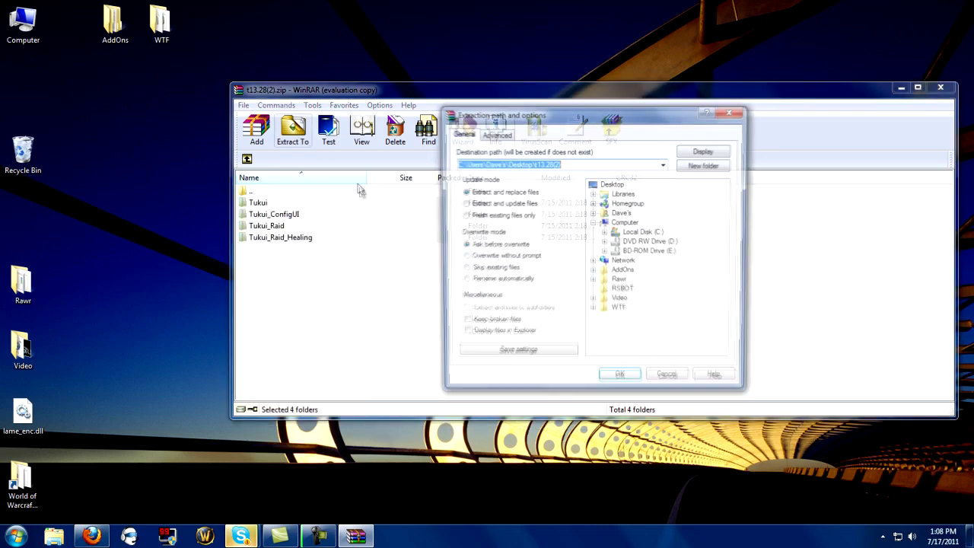
left_click(664, 164)
left_click(639, 175)
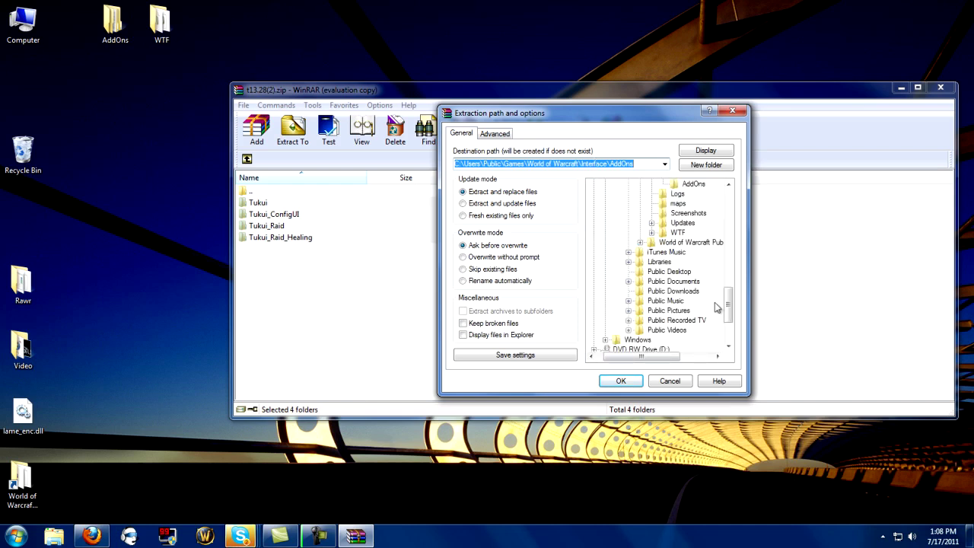
left_click_drag(729, 299, 724, 277)
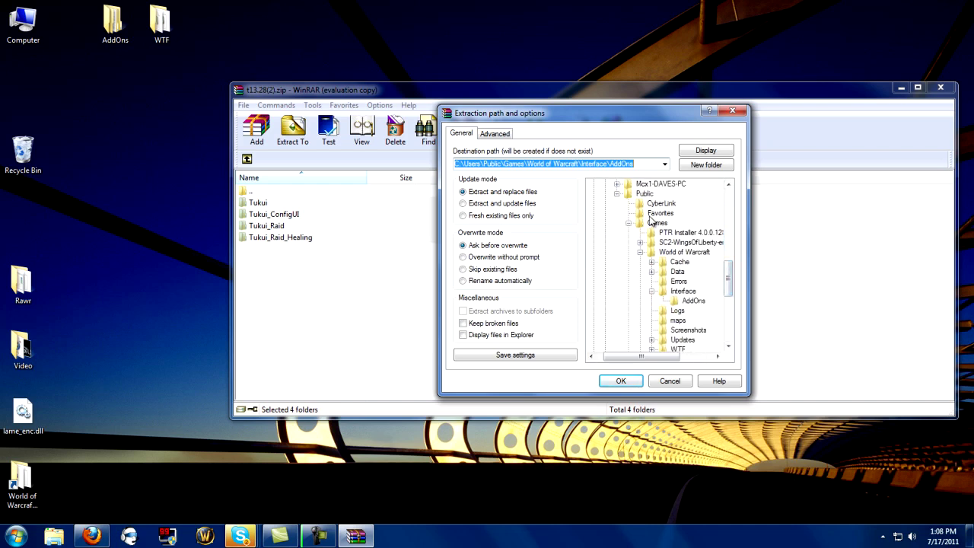
left_click_drag(730, 274, 725, 286)
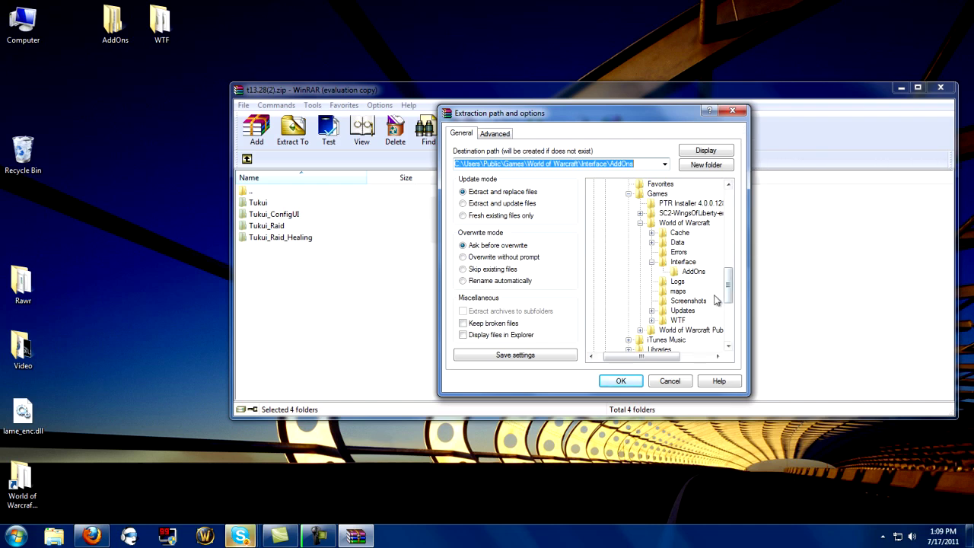
left_click(695, 272)
left_click(621, 381)
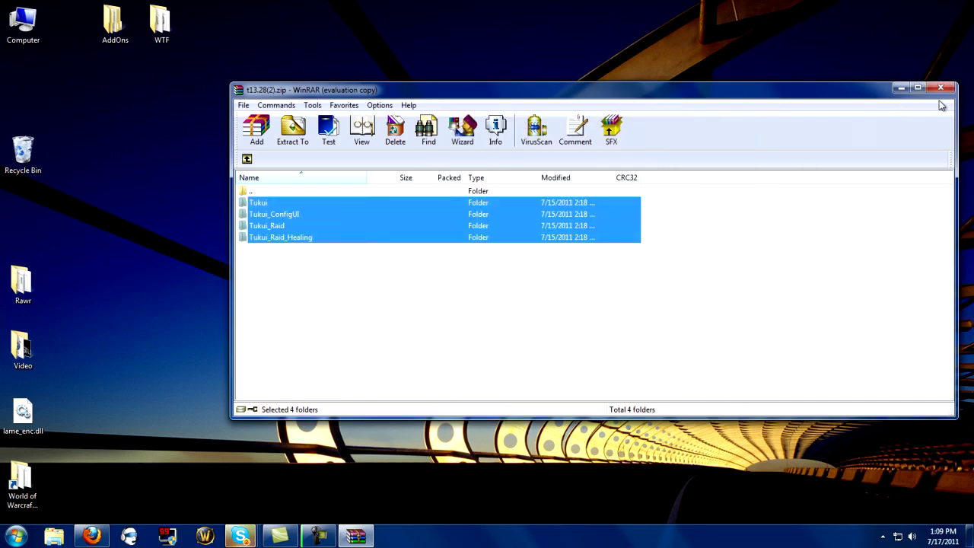
- Close the WinRAR window holding the t13.28(2) archive
left_click(941, 89)
mouse_move(297, 541)
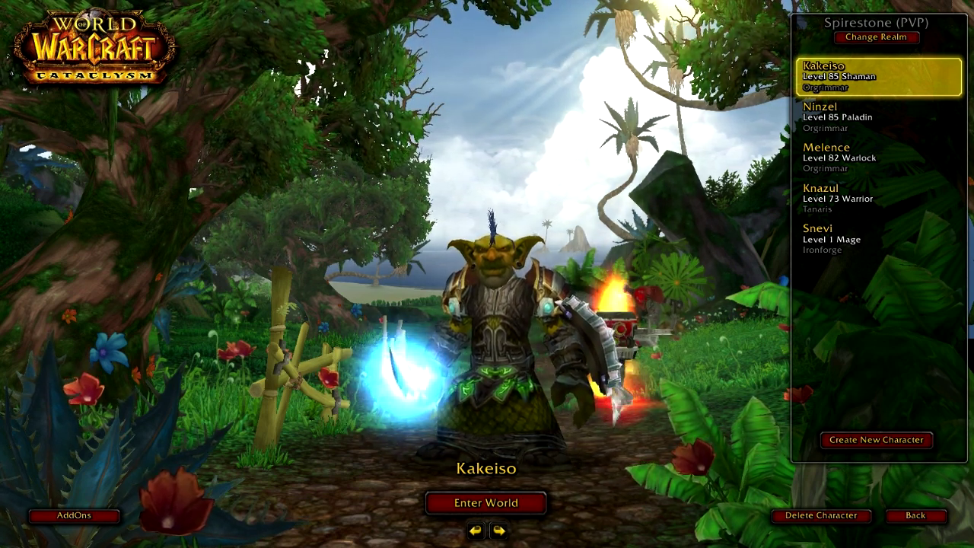
left_click(74, 515)
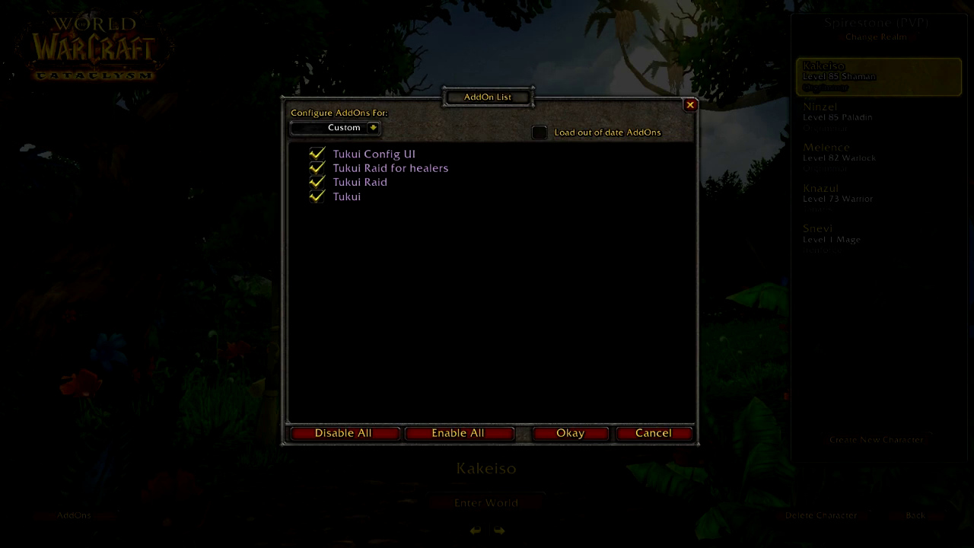
left_click(570, 432)
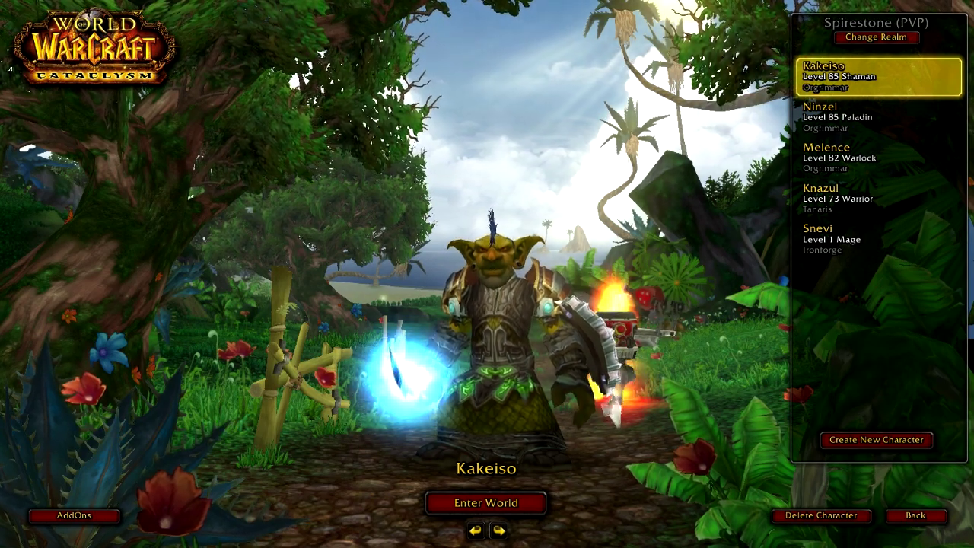
- Enter the world with the level 85 Shaman from character select
key("Return")
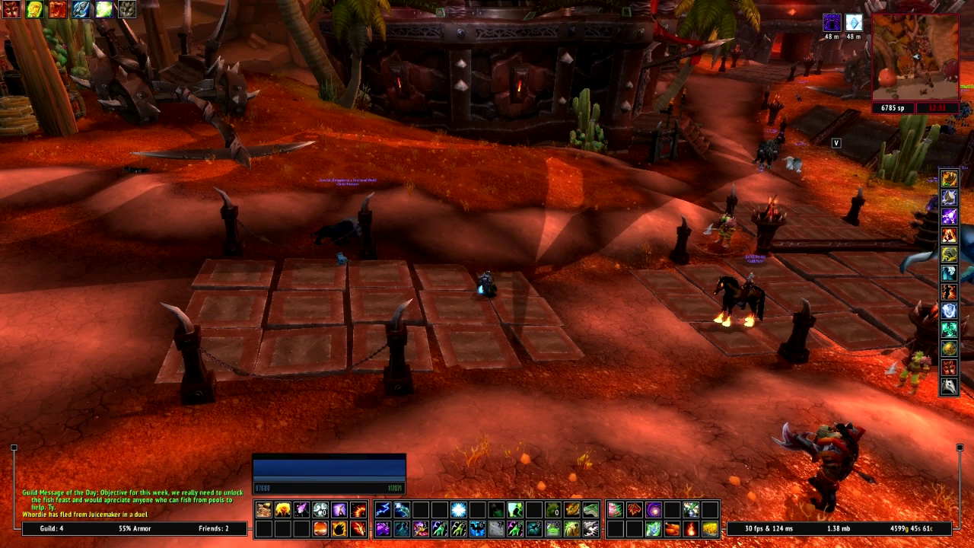
- Open the Tukui configuration panel with /tukui and view the Social settings
type("/tuku")
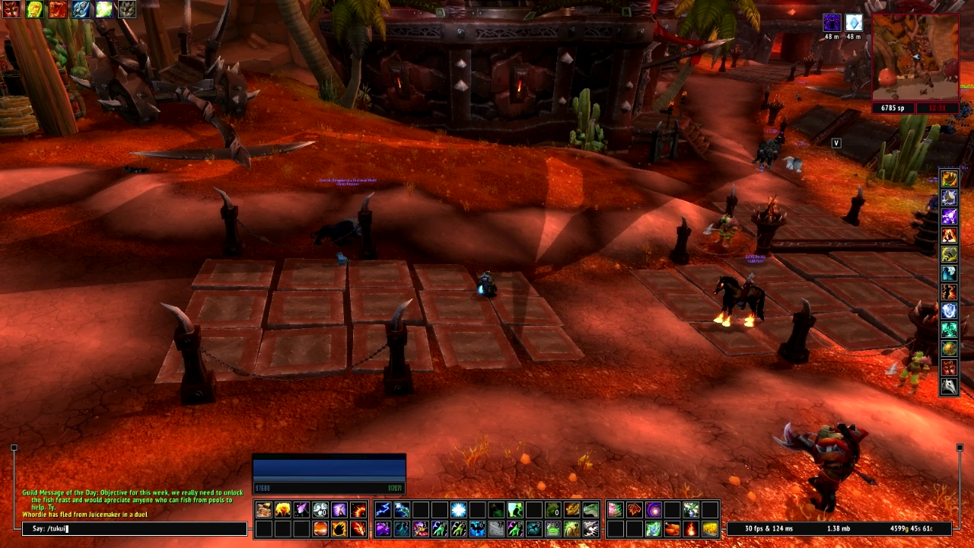
type("i")
key("Return")
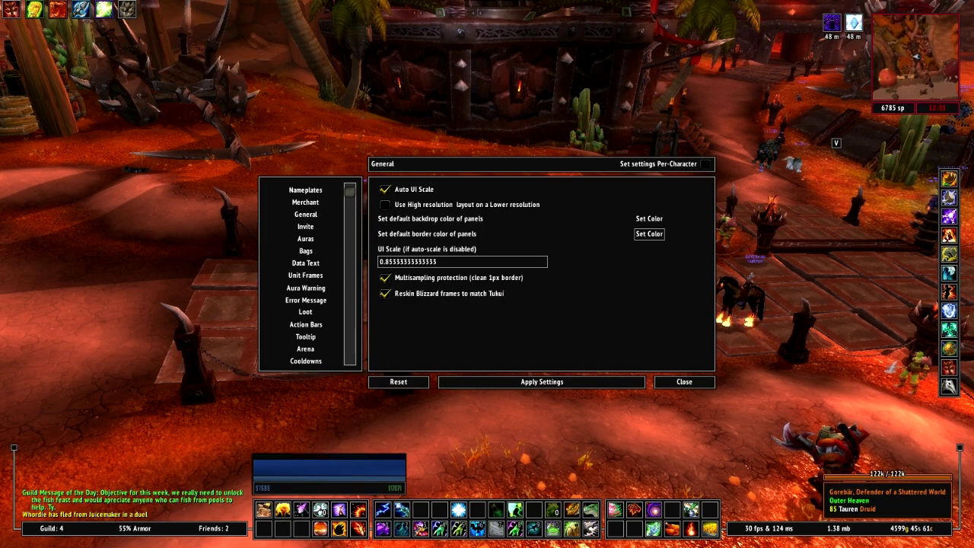
scroll(306, 274, "down", 1)
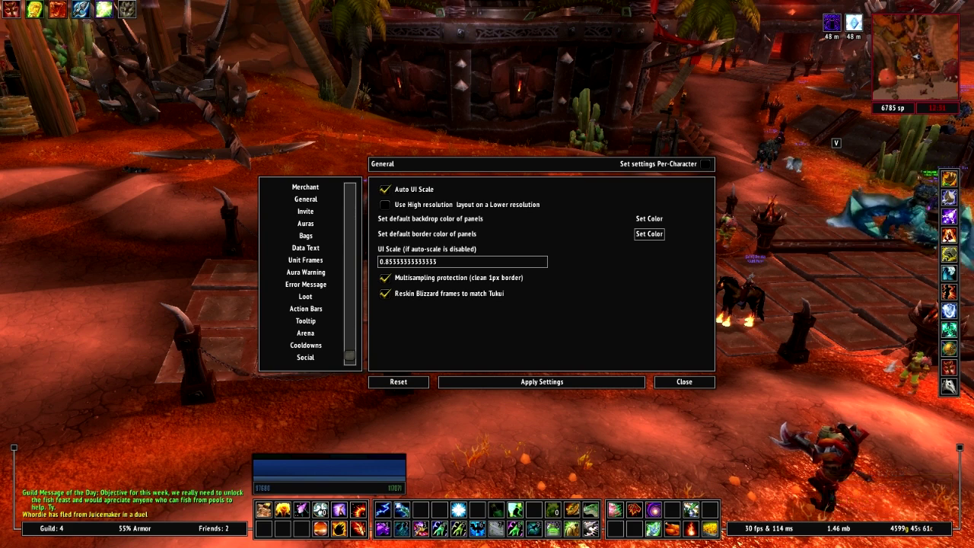
scroll(305, 274, "up", 1)
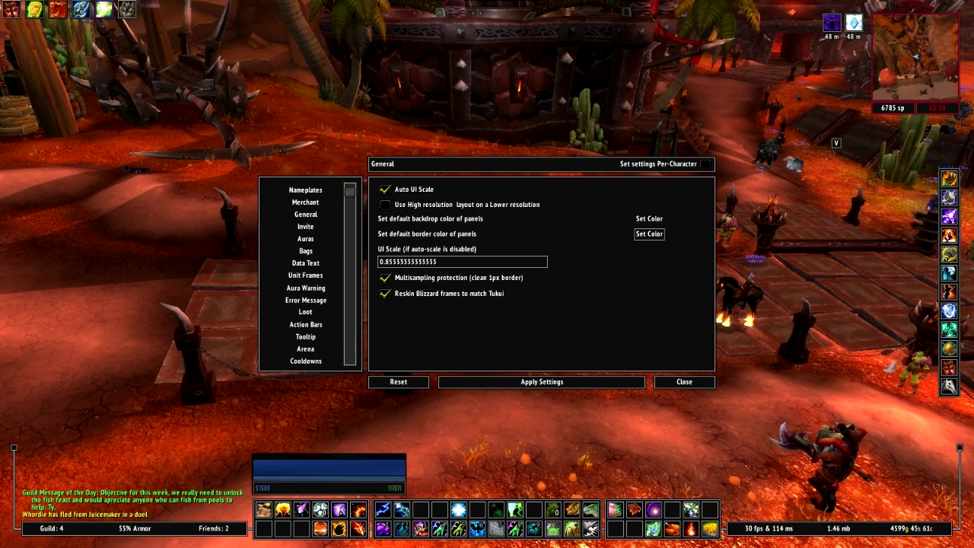
scroll(306, 274, "down", 1)
left_click(305, 356)
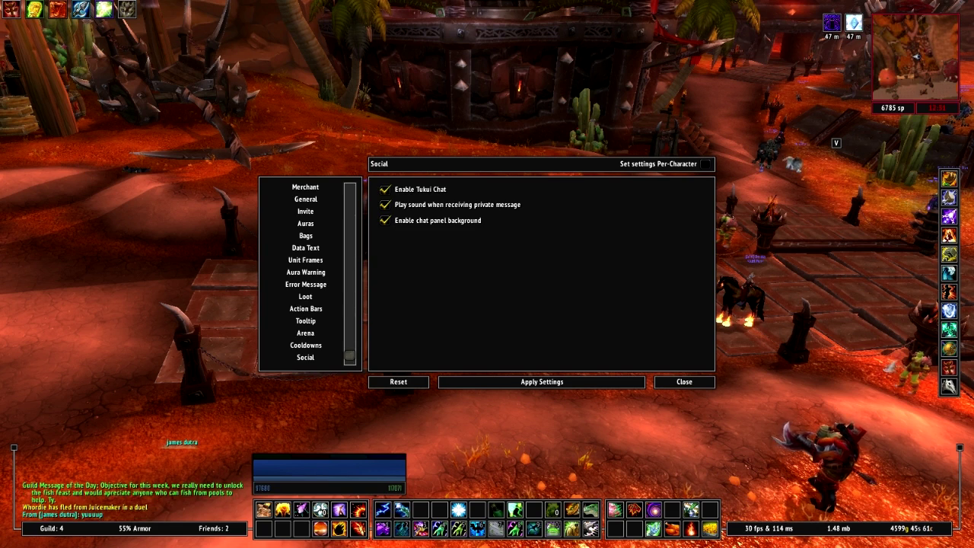
- Browse the Invite and Unit Frames settings, then return to General
scroll(305, 274, "up", 1)
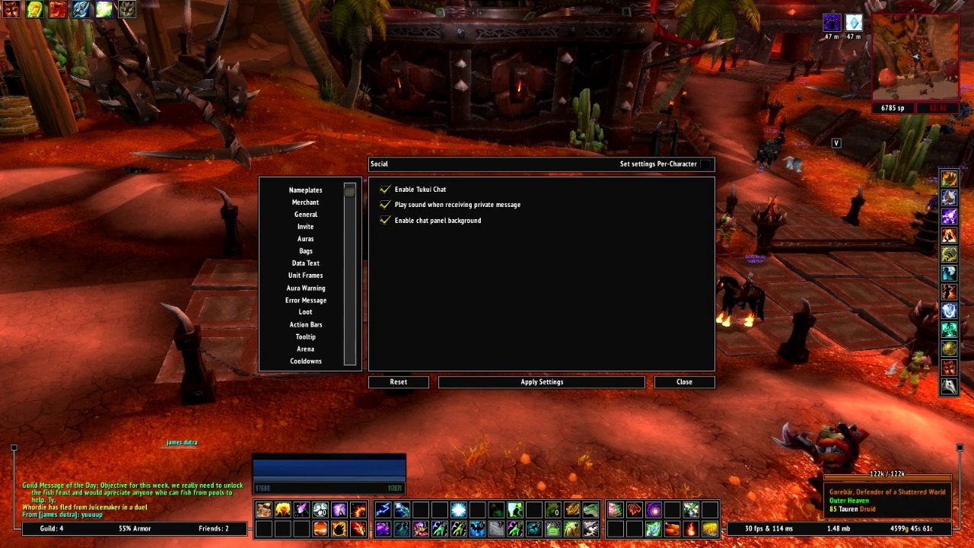
left_click(305, 226)
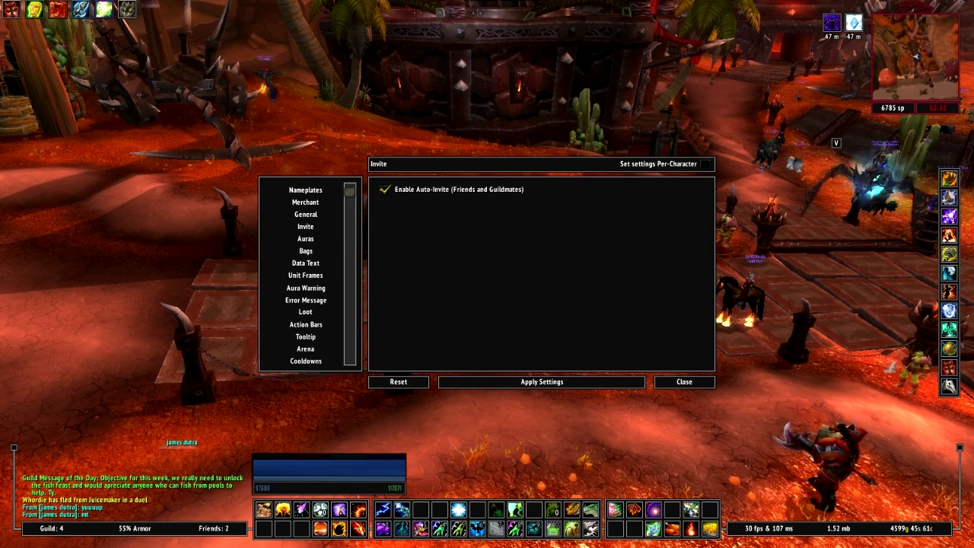
left_click(305, 275)
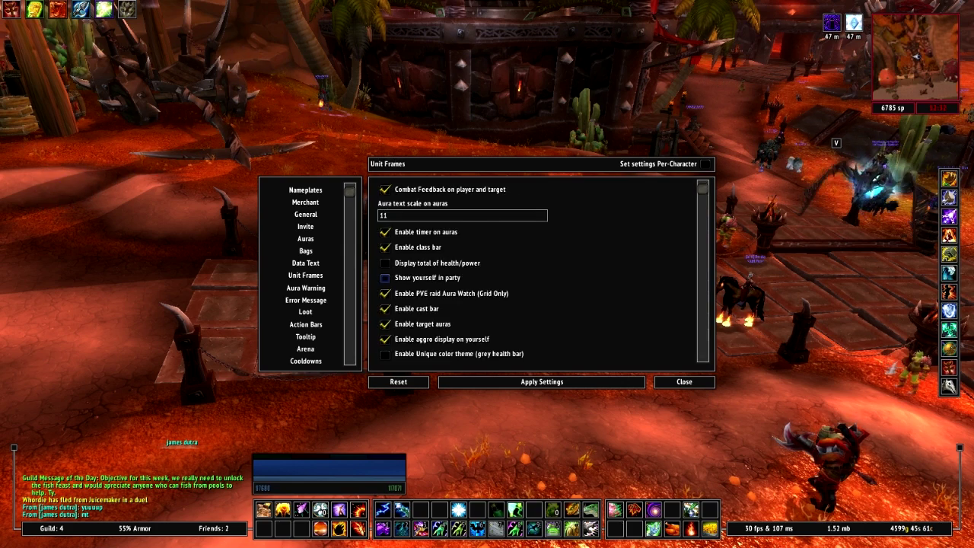
scroll(536, 274, "down", 1)
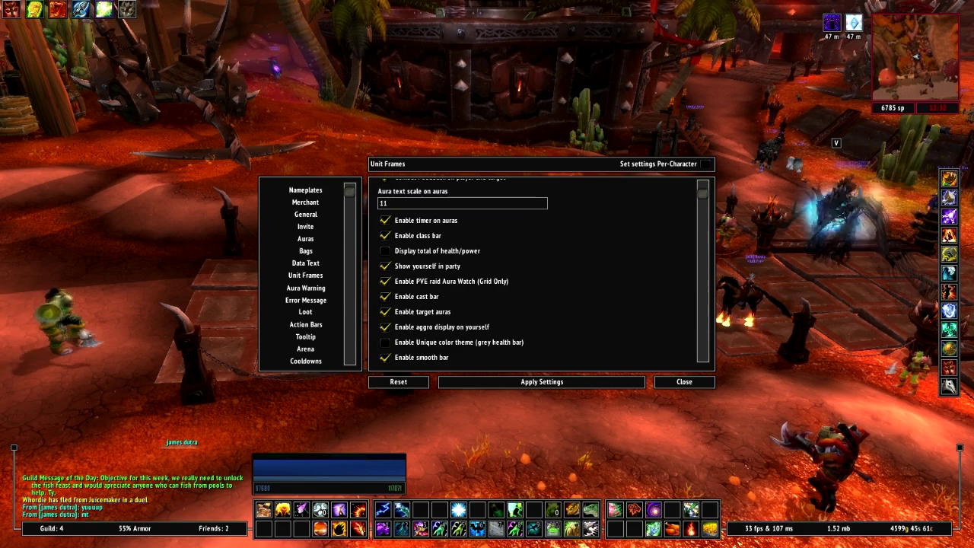
scroll(536, 274, "down", 2)
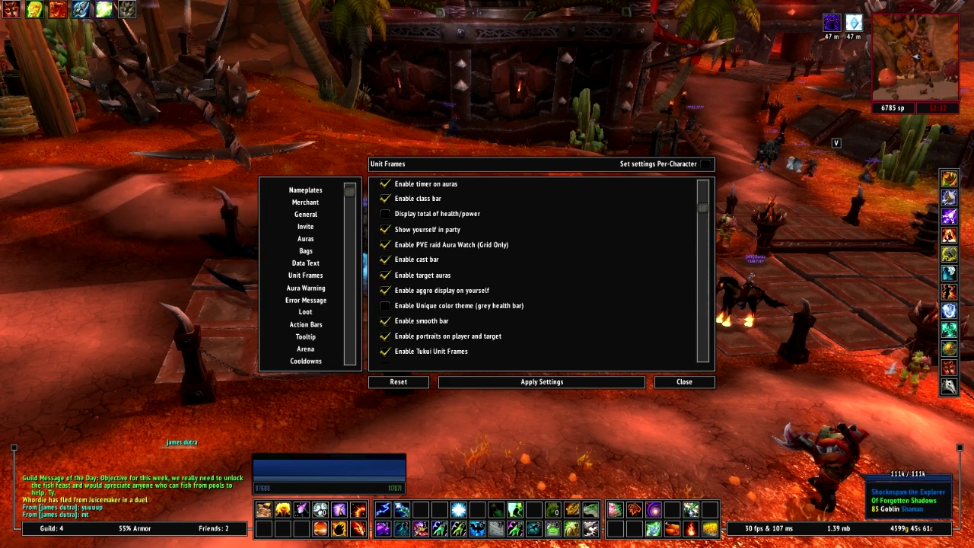
left_click(306, 214)
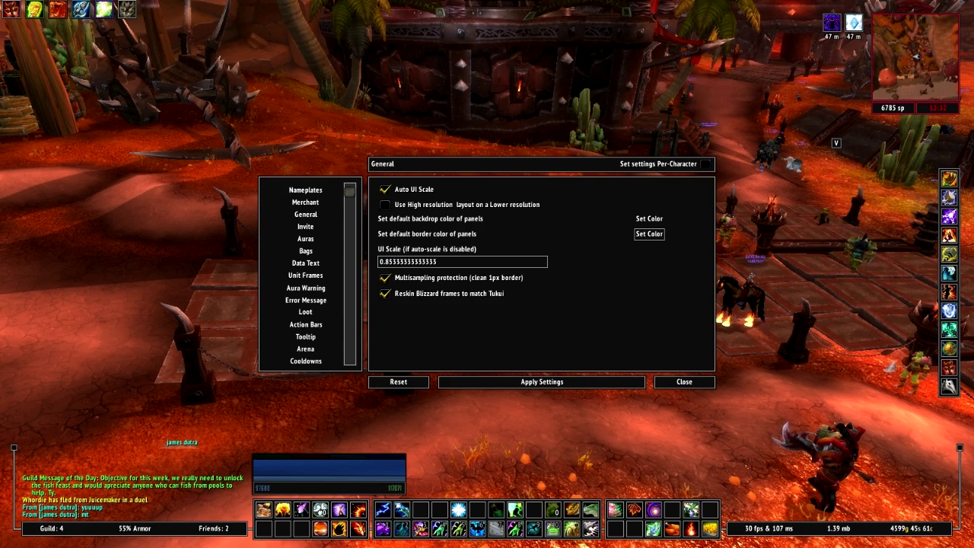
- Check the Character window, then uncheck 'Reskin Blizzard frames to match Tukui'
key("c")
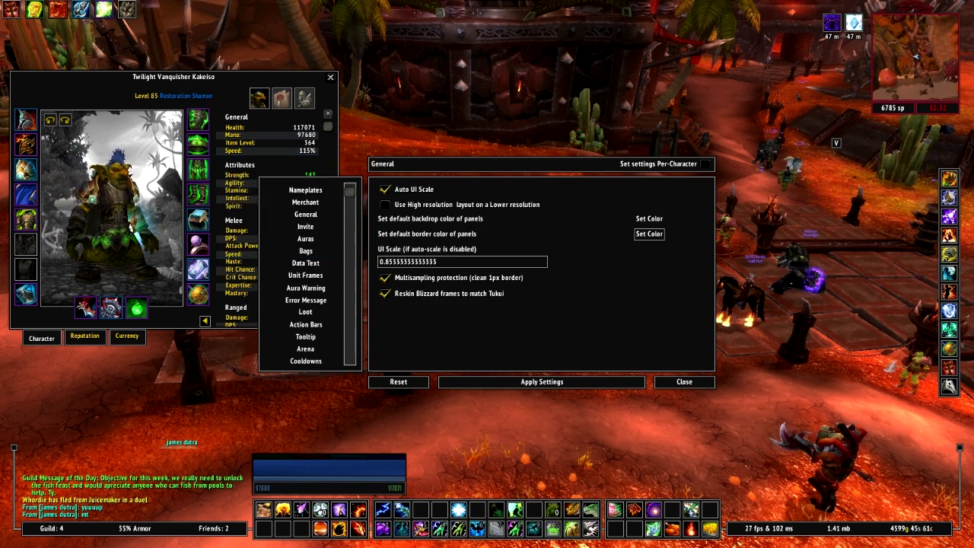
key("c")
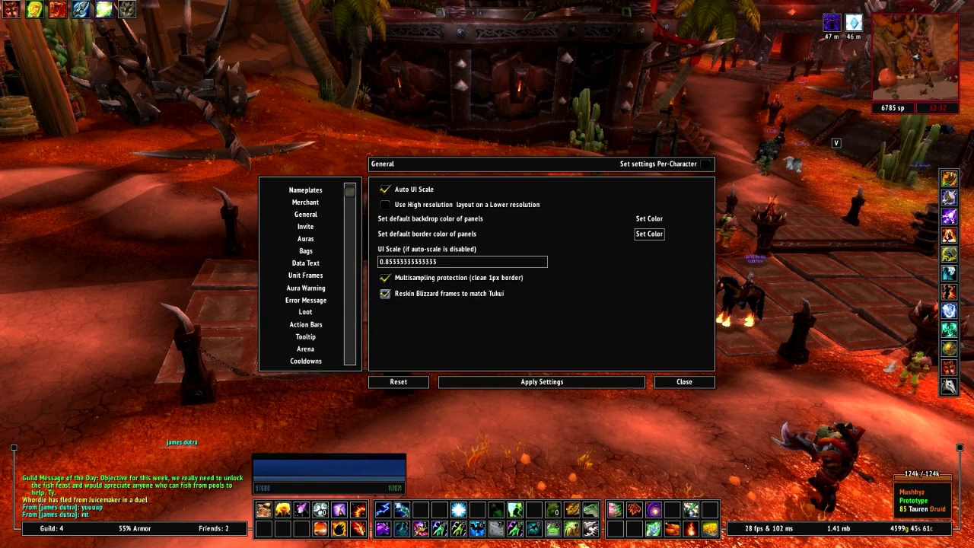
left_click(385, 293)
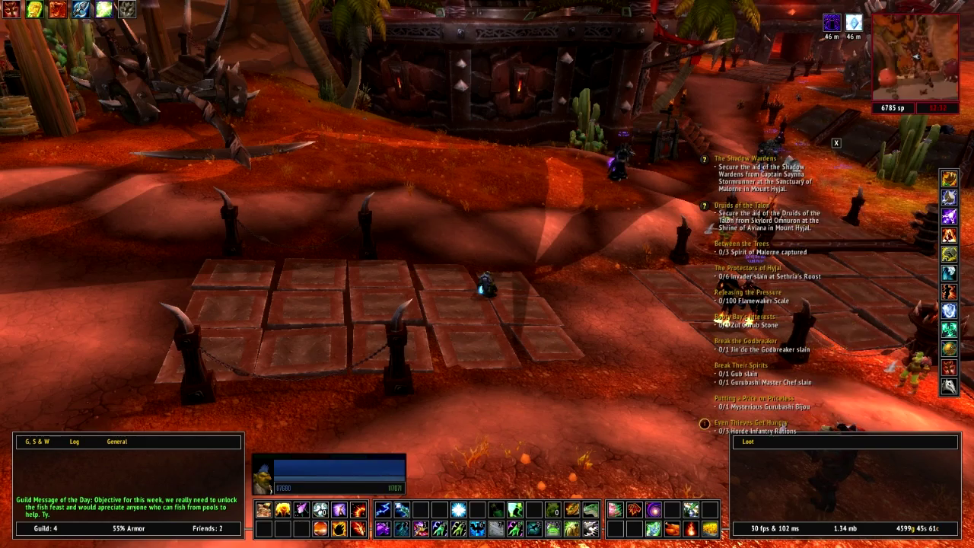
- Toggle the Character panel several times to check its appearance
key("c")
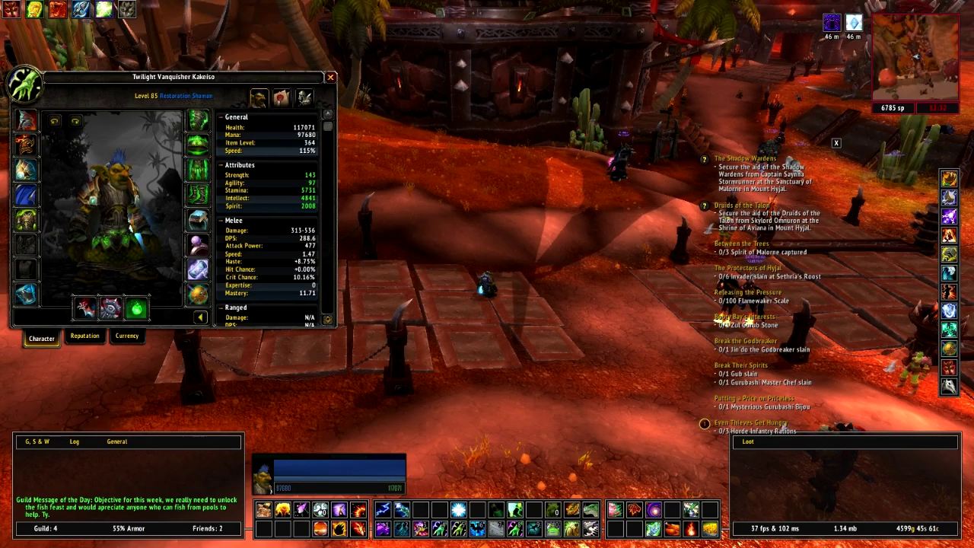
key("c")
key("c")
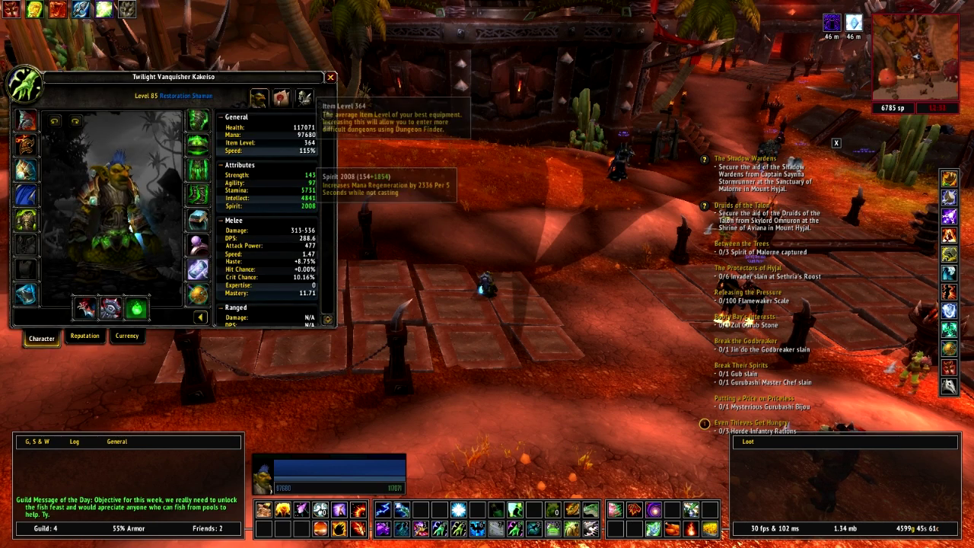
key("c")
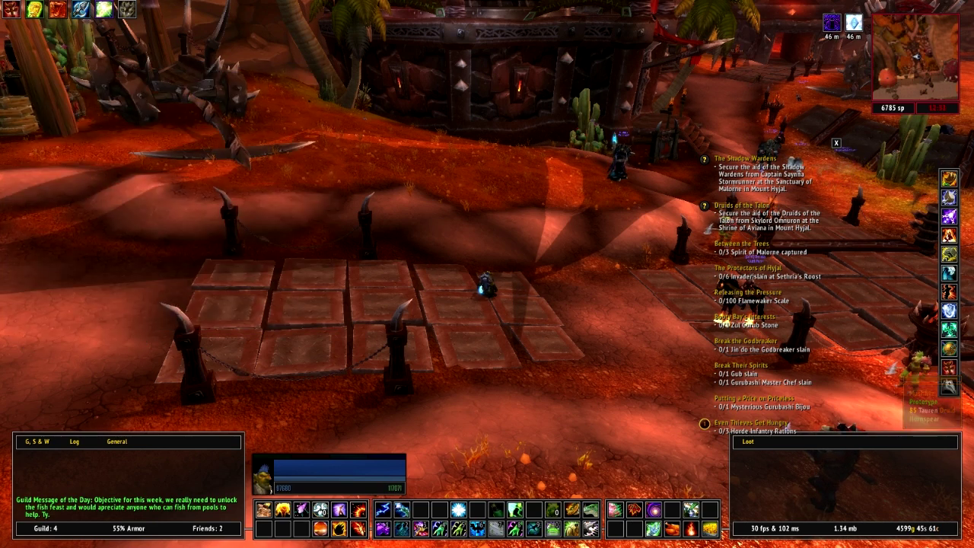
key("c")
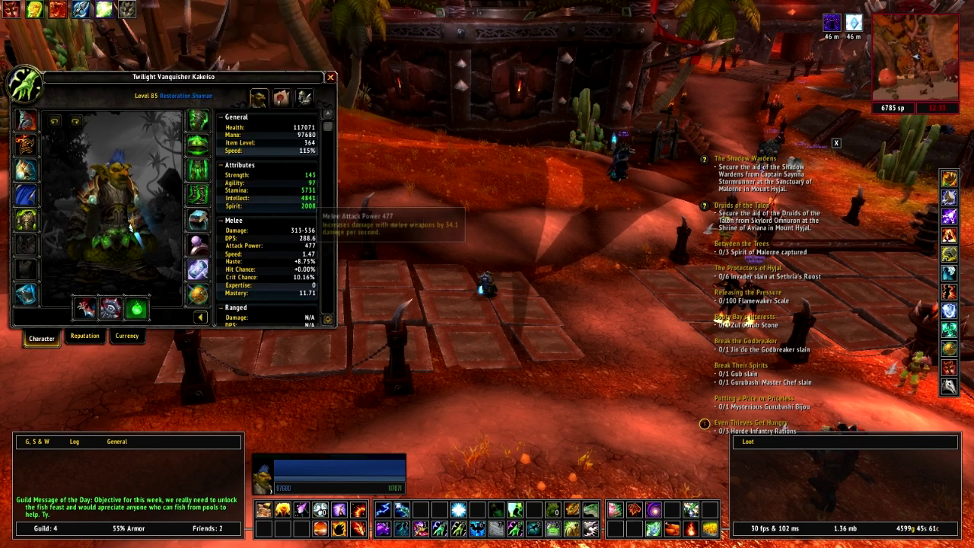
key("c")
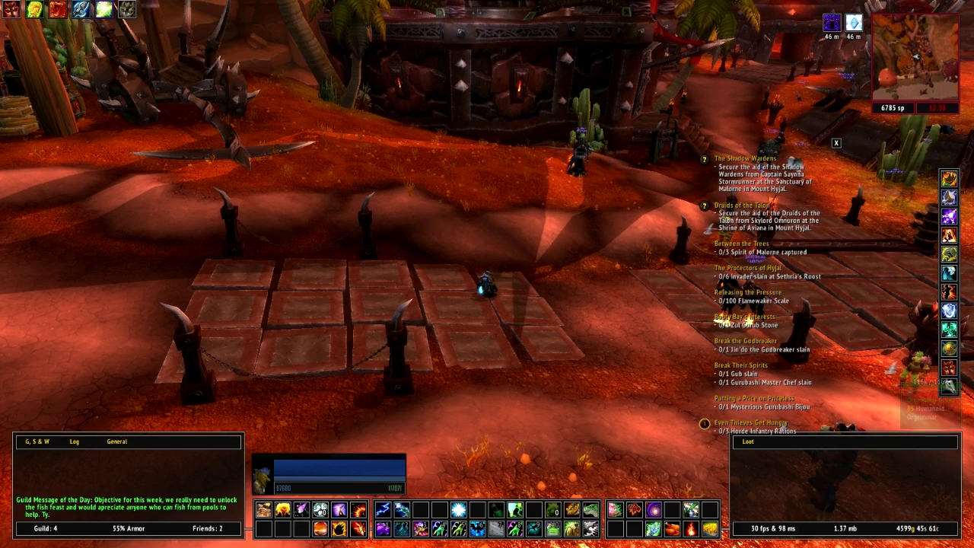
- Run /moveui to show Tukui's movable frame placeholders
type("/")
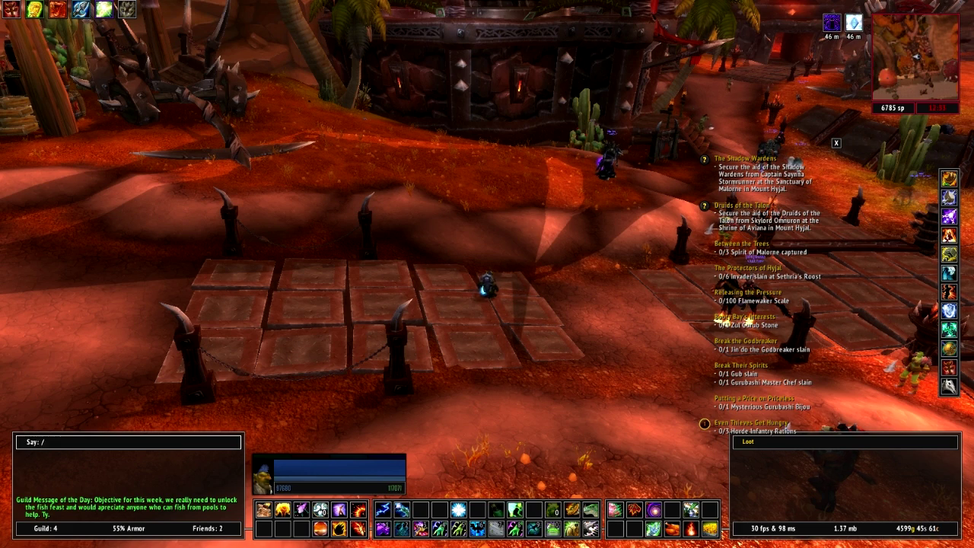
type("moveui")
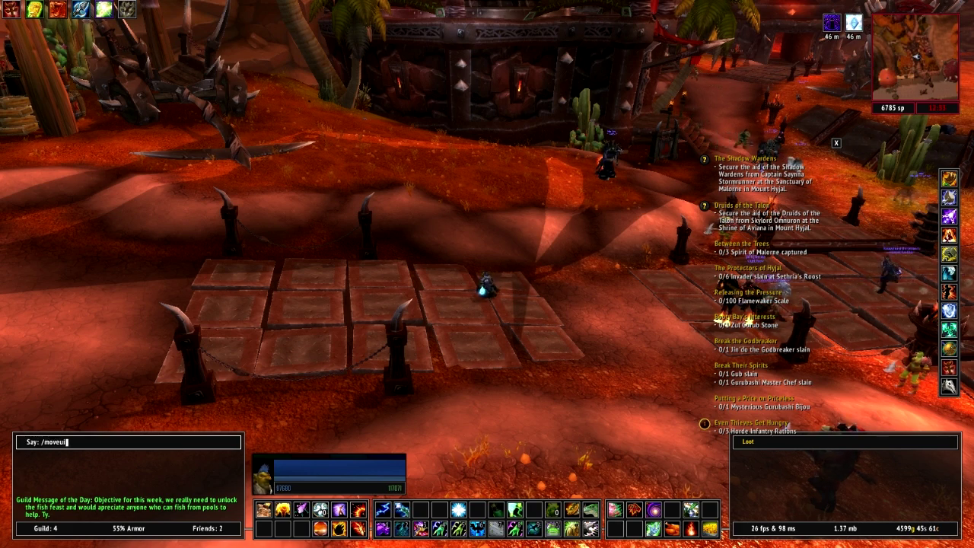
key("Return")
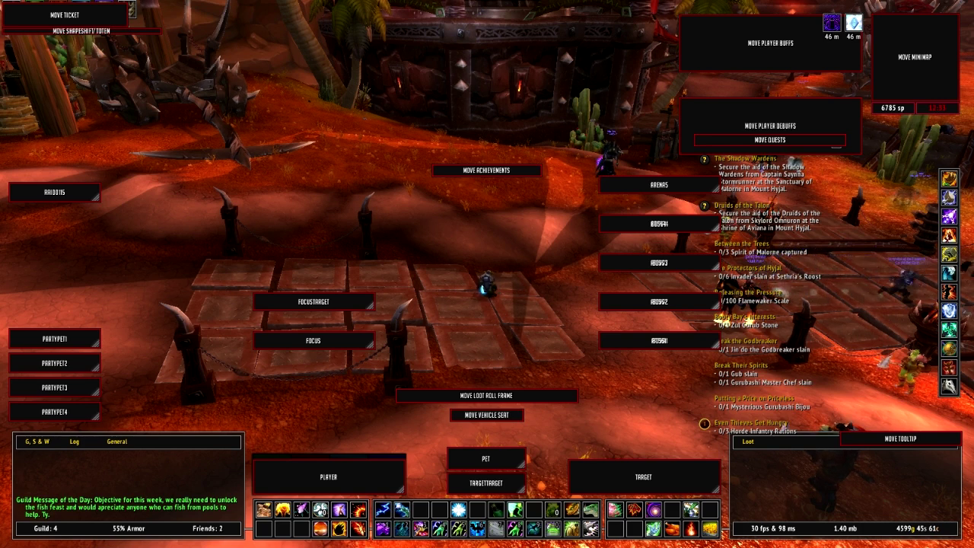
- Line up the player and target frames near the bottom, with the player buffs below the player frame
mouse_move(329, 476)
left_mouse_down()
mouse_move(328, 429)
mouse_move(334, 477)
left_mouse_up()
left_click_drag(643, 476, 658, 453)
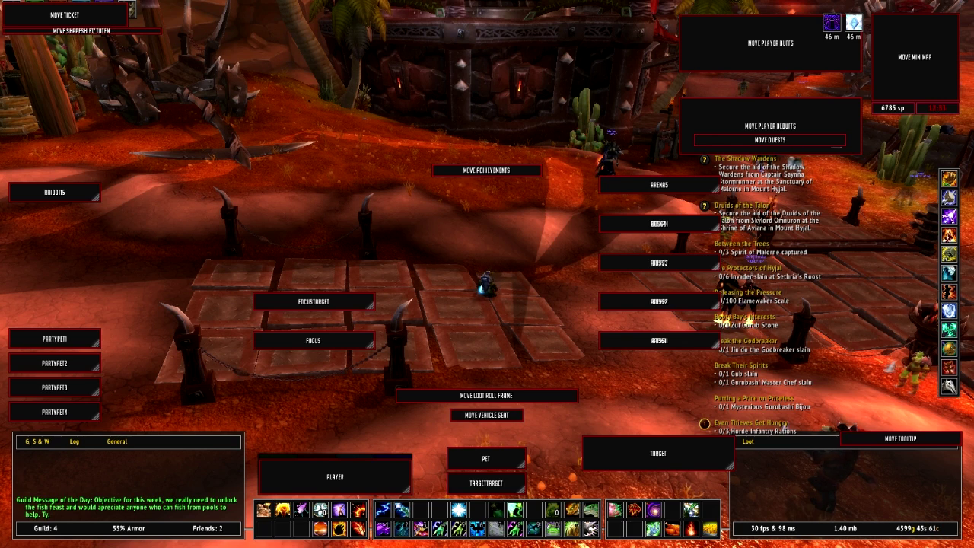
left_click_drag(335, 476, 310, 391)
left_click_drag(658, 453, 658, 388)
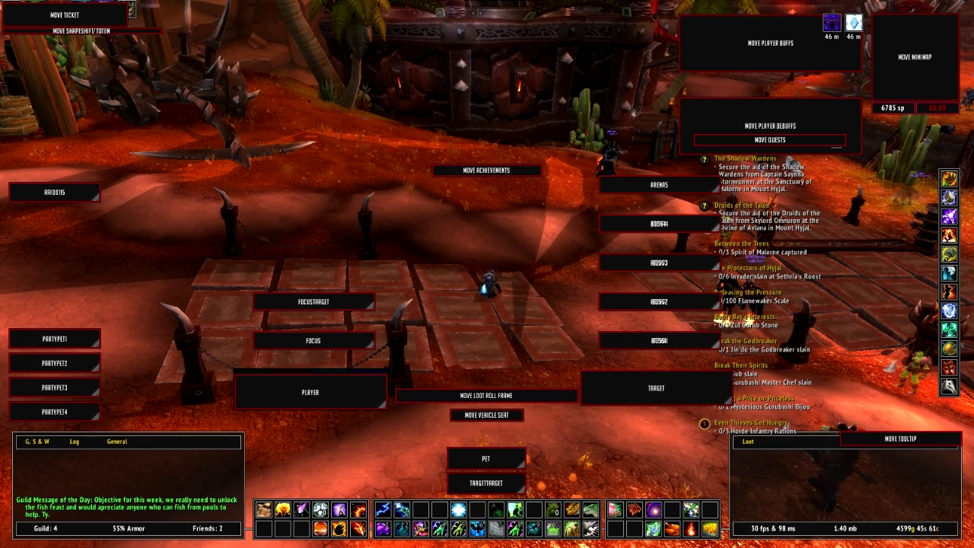
left_click_drag(770, 42, 337, 462)
left_click_drag(310, 392, 356, 414)
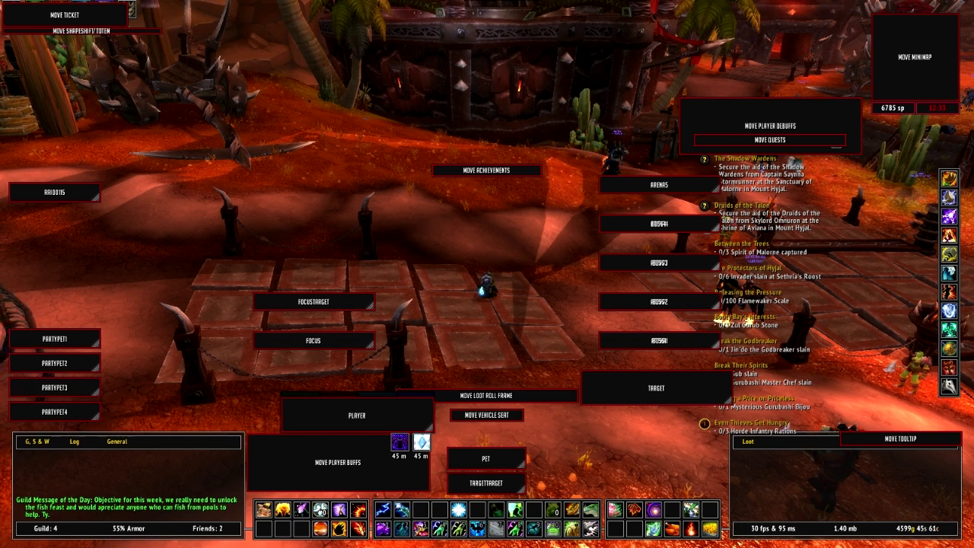
- Move the loot roll and vehicle seat frames, and stack the pet above the target-of-target frame
left_click_drag(487, 395, 601, 471)
left_click_drag(487, 415, 601, 445)
left_click_drag(485, 482, 485, 426)
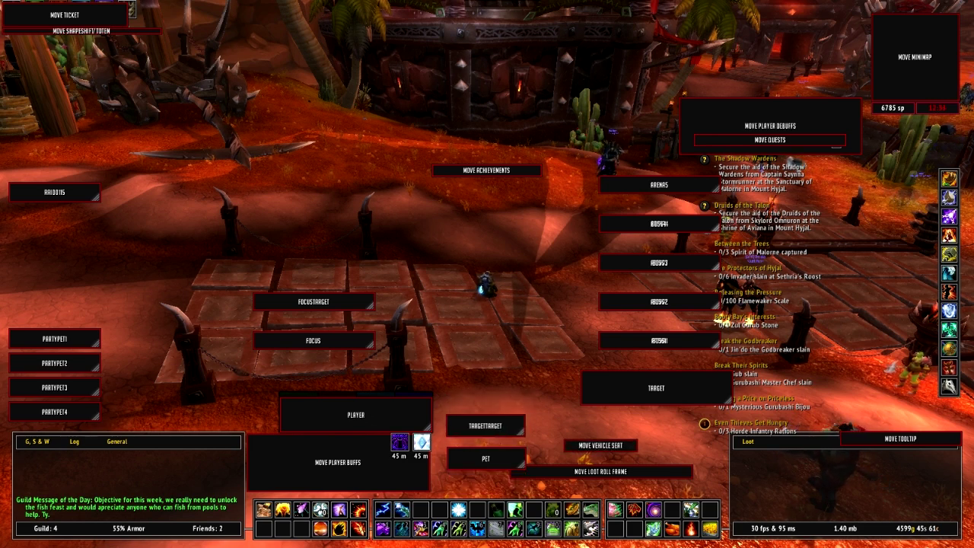
left_click_drag(485, 459, 484, 401)
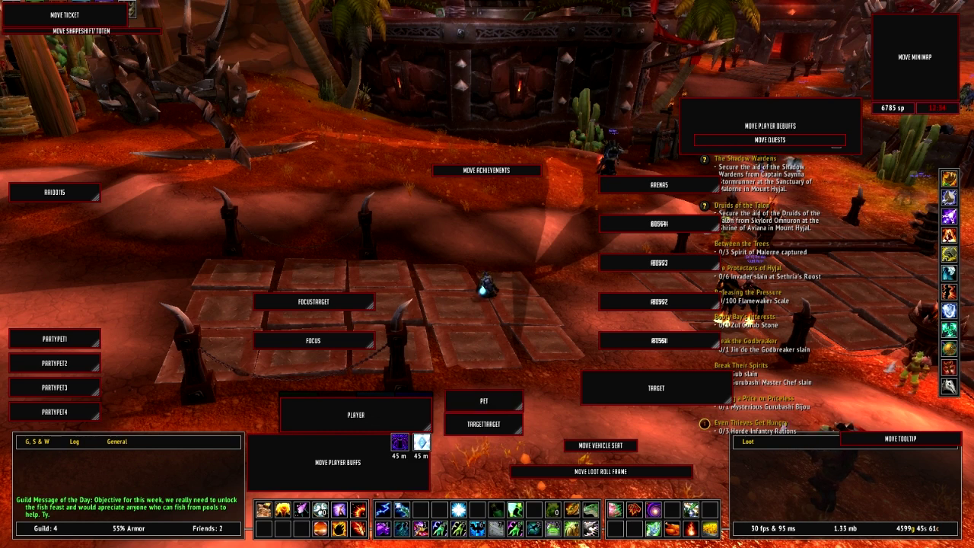
mouse_move(54, 192)
left_mouse_down()
mouse_move(160, 204)
mouse_move(61, 195)
left_mouse_up()
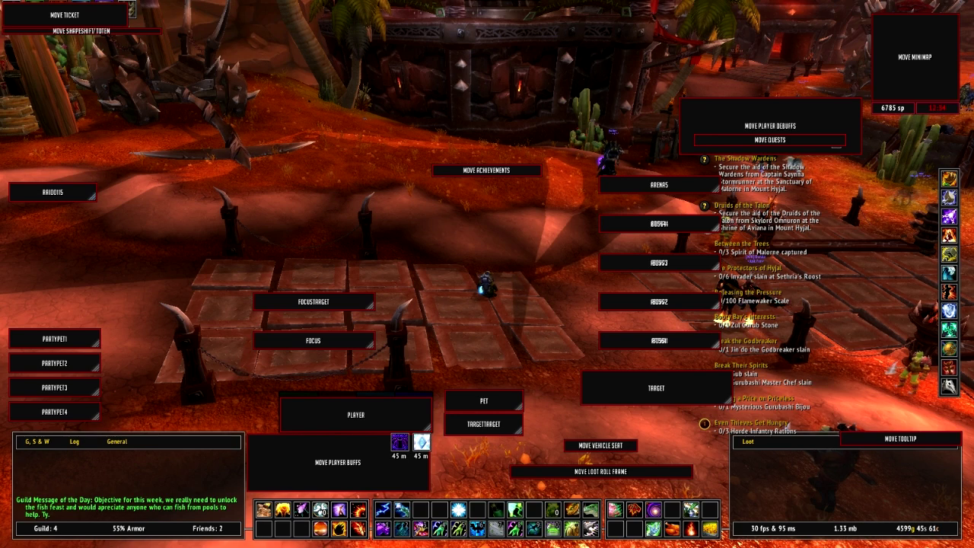
mouse_move(355, 415)
left_mouse_down()
mouse_move(359, 278)
mouse_move(351, 414)
left_mouse_up()
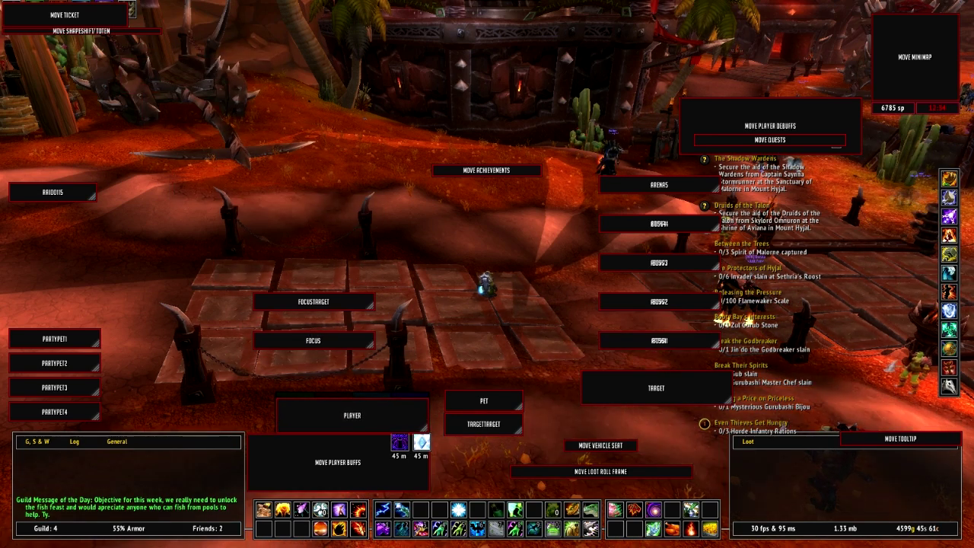
left_click_drag(769, 126, 78, 62)
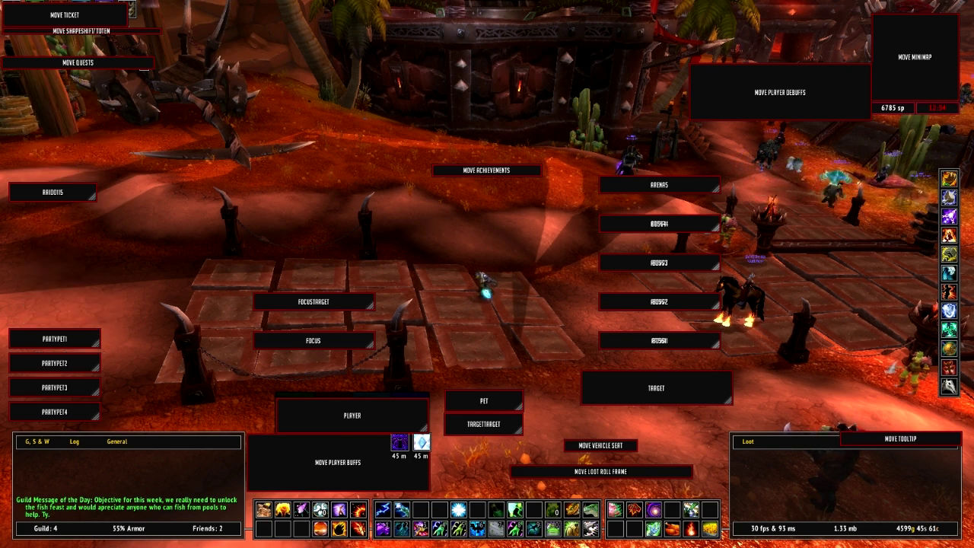
- Set the player debuffs under the target frame, and raise the loot roll and vehicle seat frames mid-screen
left_click_drag(781, 92, 748, 460)
left_click_drag(601, 471, 491, 344)
left_click_drag(600, 445, 786, 340)
left_click_drag(748, 461, 632, 467)
left_click_drag(656, 387, 645, 409)
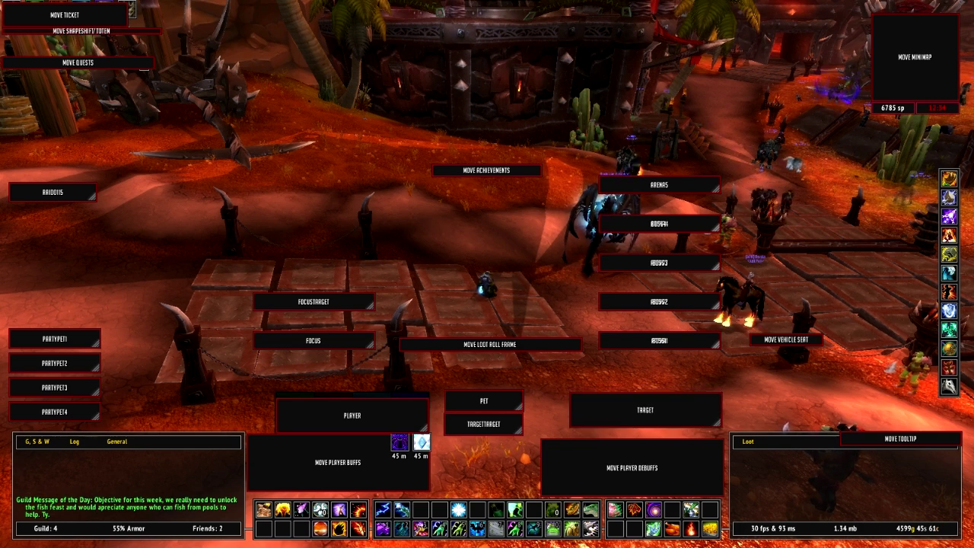
left_click_drag(352, 414, 356, 409)
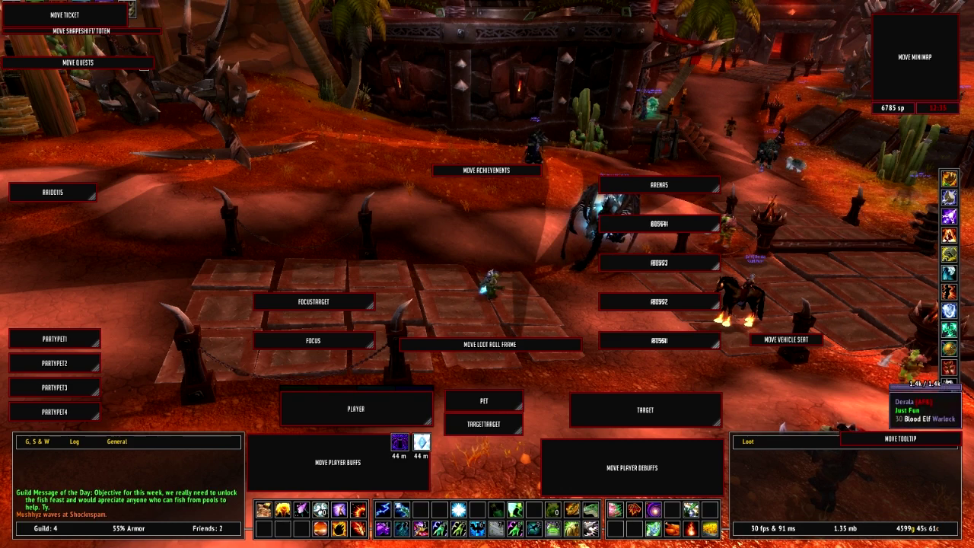
- Preview the live frames on a targeted player, shift target-of-target slightly right, and relock the layout
key("Escape")
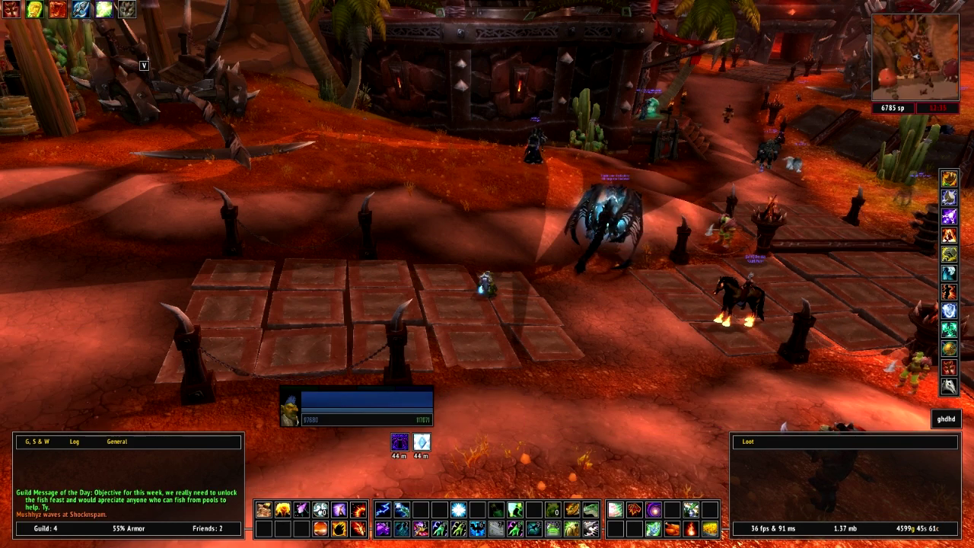
left_click(918, 363)
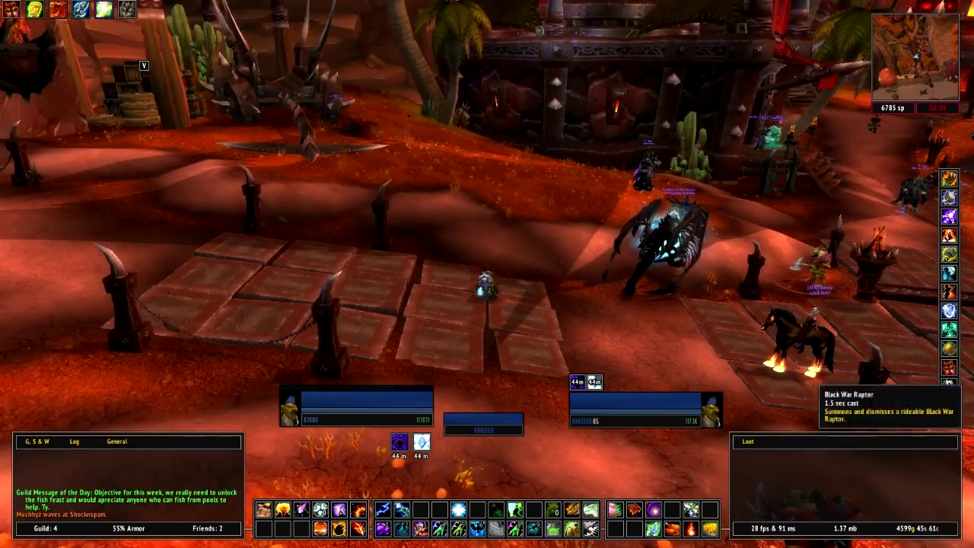
key("Escape")
left_click_drag(484, 424, 498, 401)
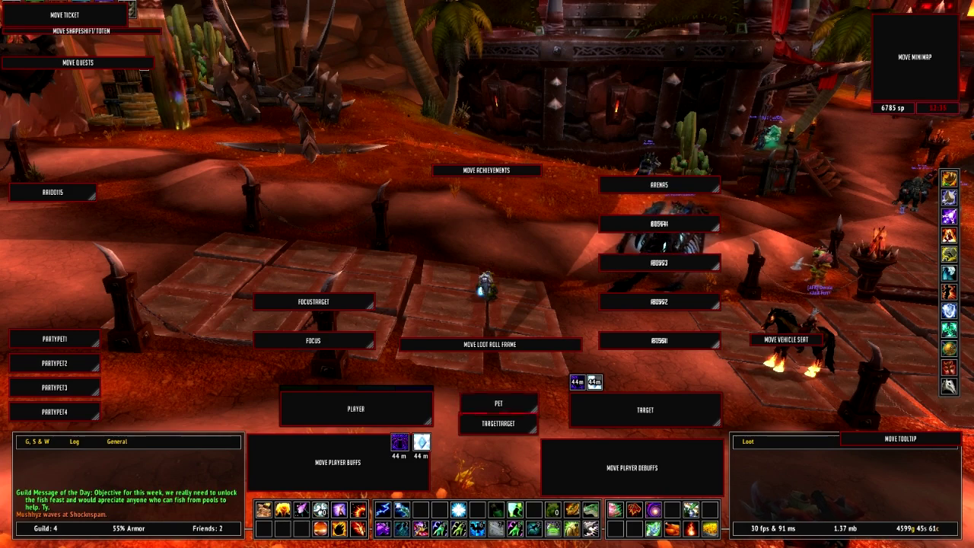
key("Escape")
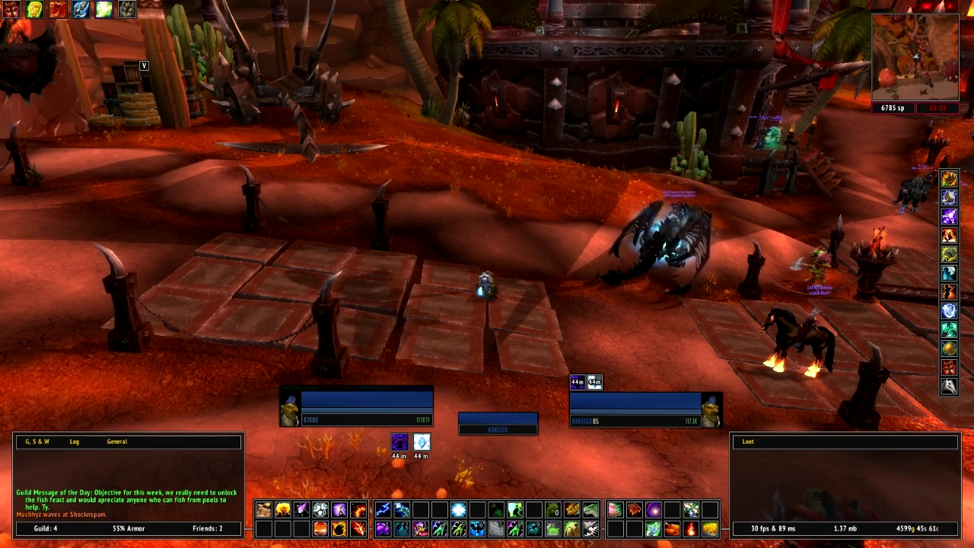
left_click(75, 441)
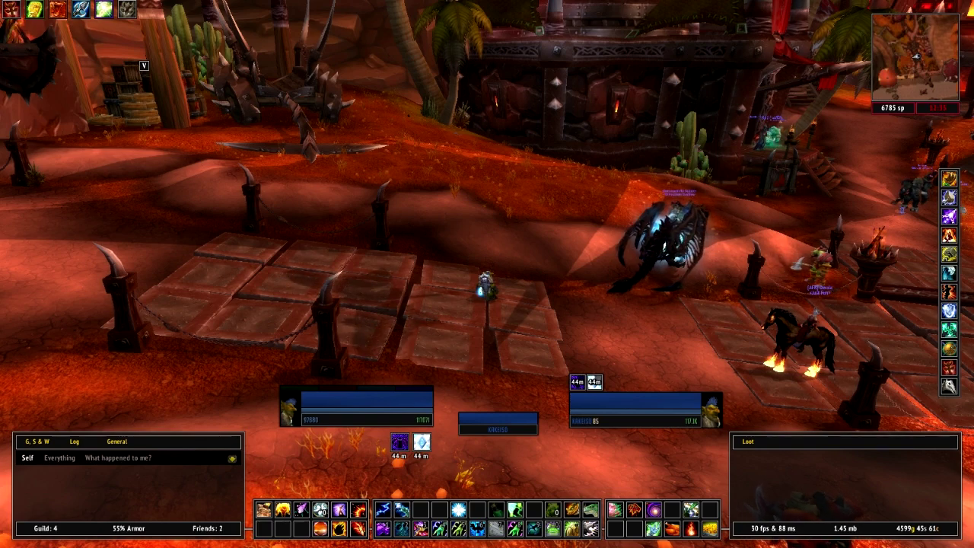
left_click(116, 441)
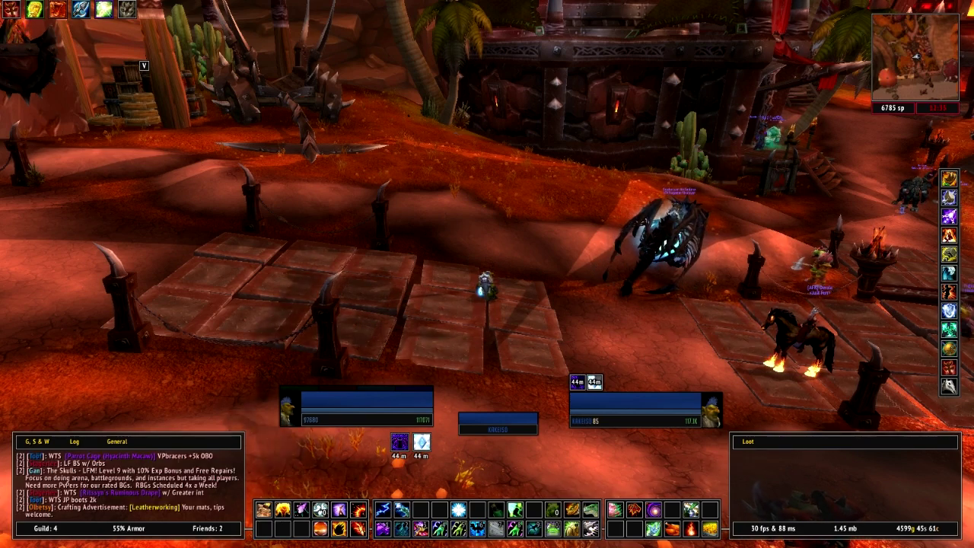
left_click(37, 441)
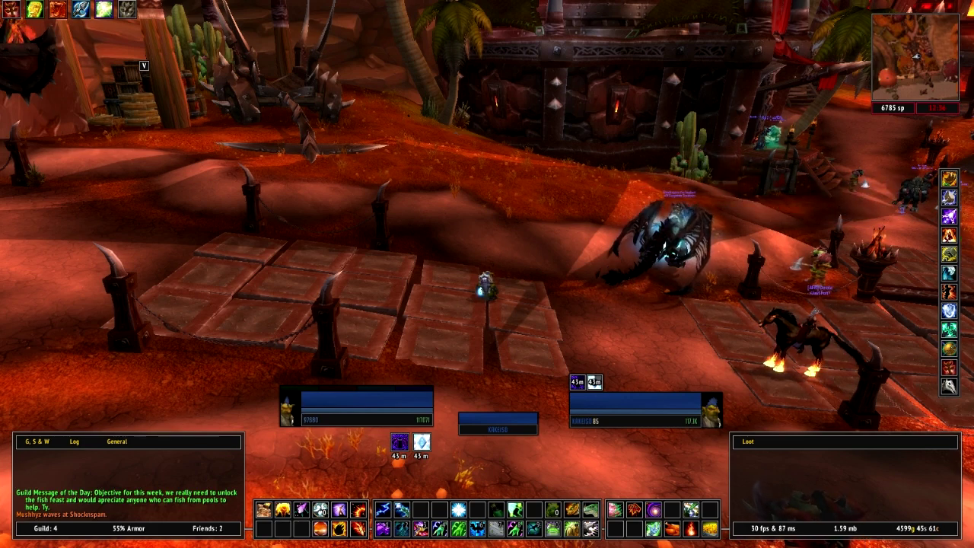
mouse_move(44, 527)
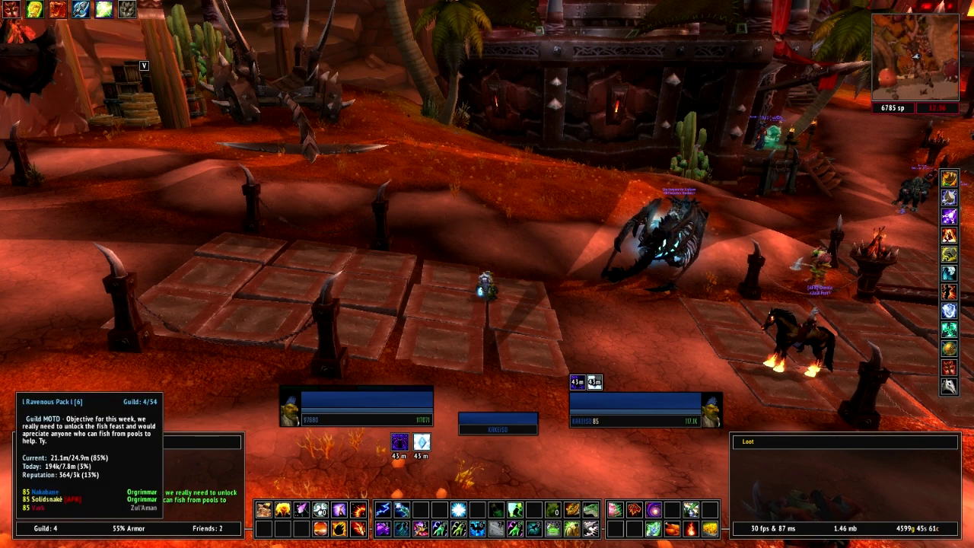
mouse_move(108, 527)
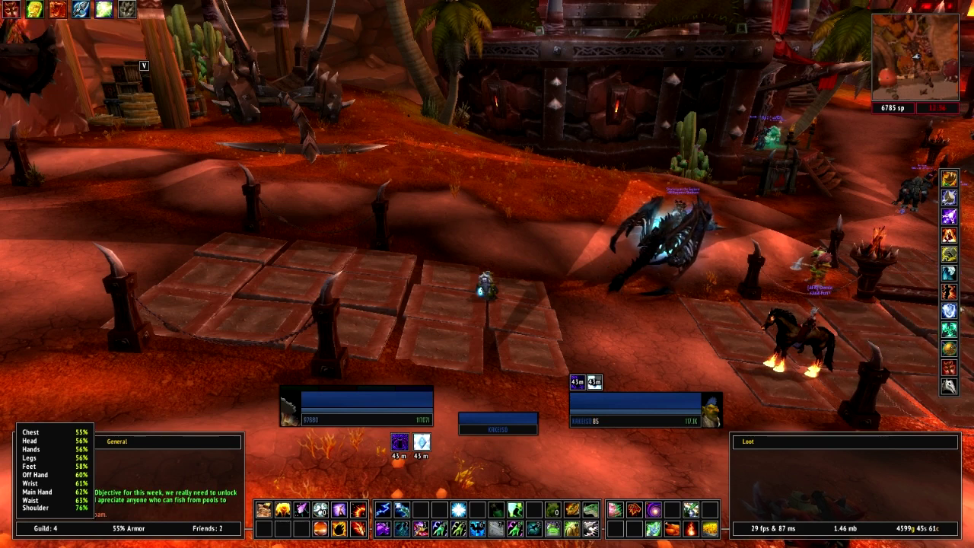
mouse_move(205, 527)
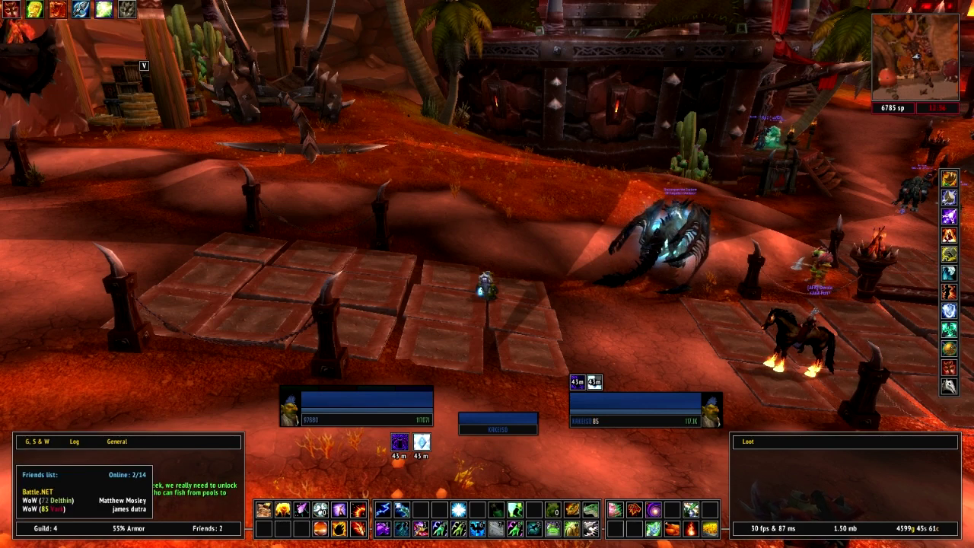